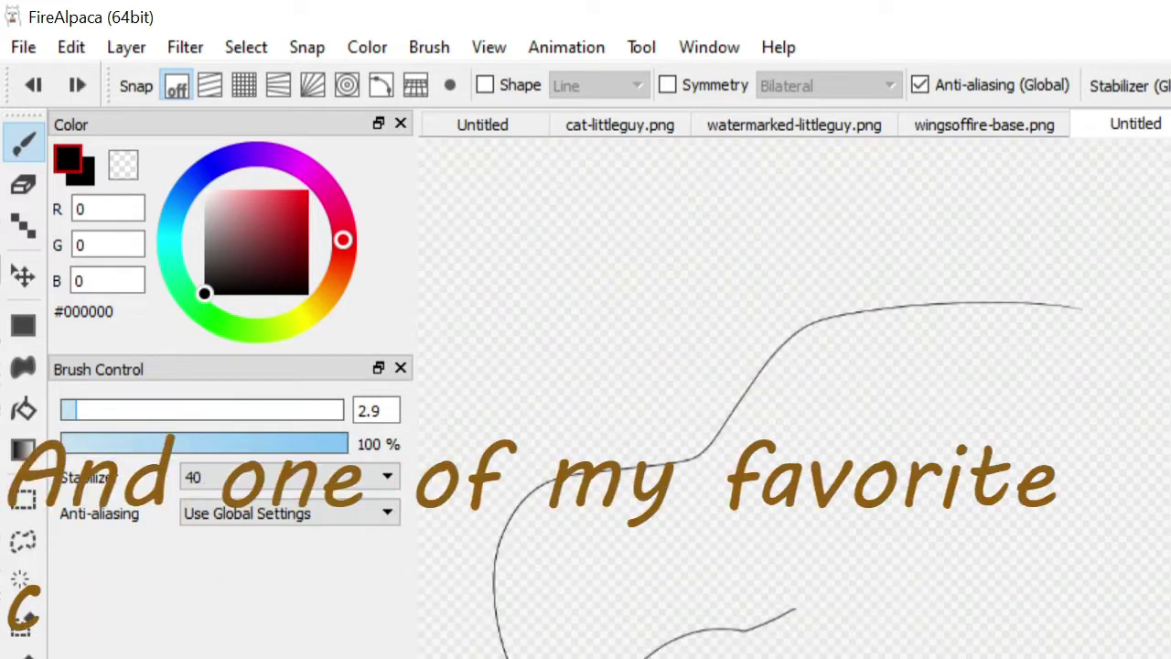
# Draw the nostril and the large oval eye with its dividing line and round pupil in black at brush size 2.9.
pyautogui.moveTo(536, 593); pyautogui.dragTo(570, 569)
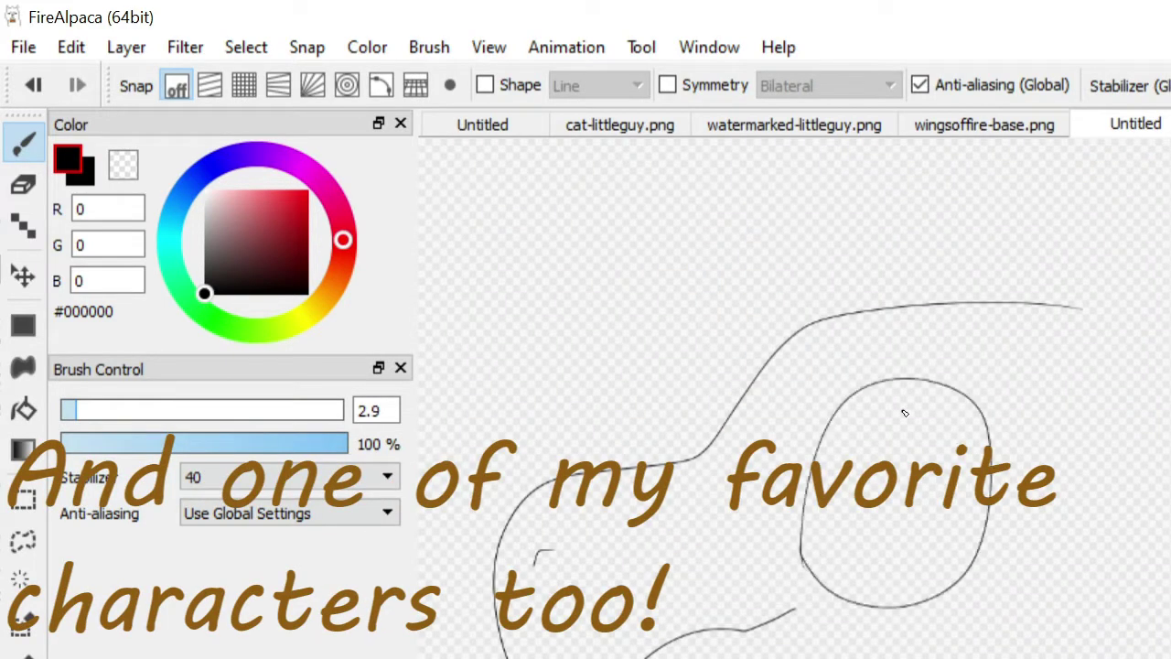
pyautogui.moveTo(901, 380); pyautogui.dragTo(883, 558)
pyautogui.moveTo(887, 499); pyautogui.dragTo(890, 457)
pyautogui.scroll(2, 597, 606)
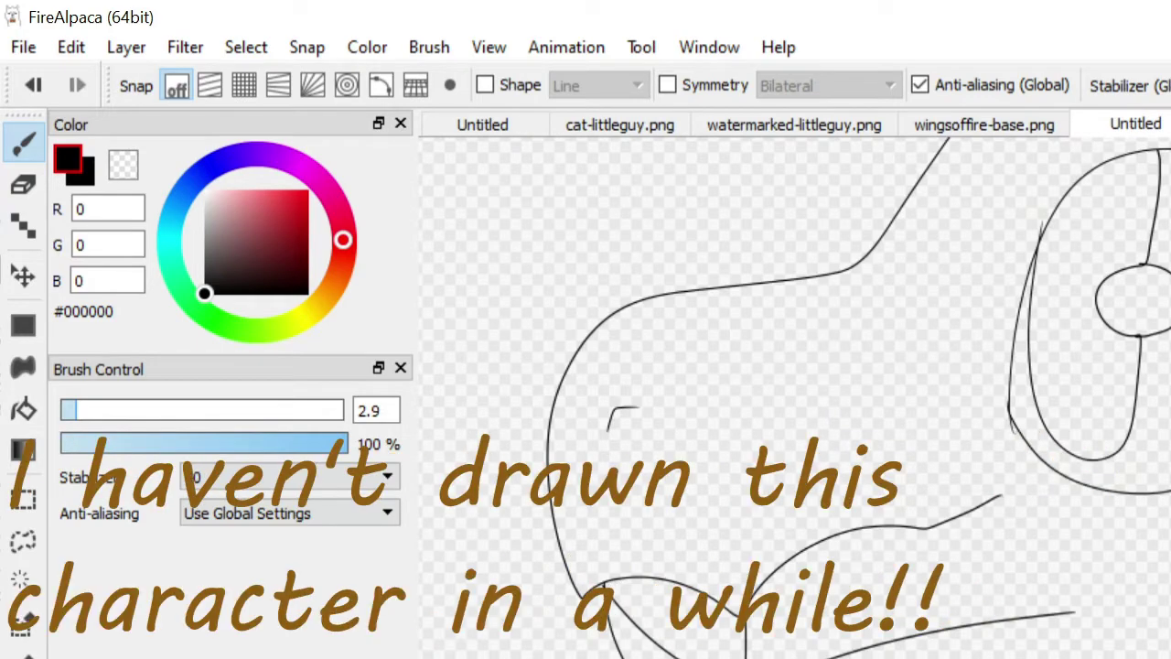
# Refine the forked tongue lines at the tip of the snout and erase the stray line ends.
pyautogui.scroll(-1, 754, 409)
pyautogui.moveTo(725, 368); pyautogui.dragTo(736, 375)
pyautogui.scroll(-2, 754, 409)
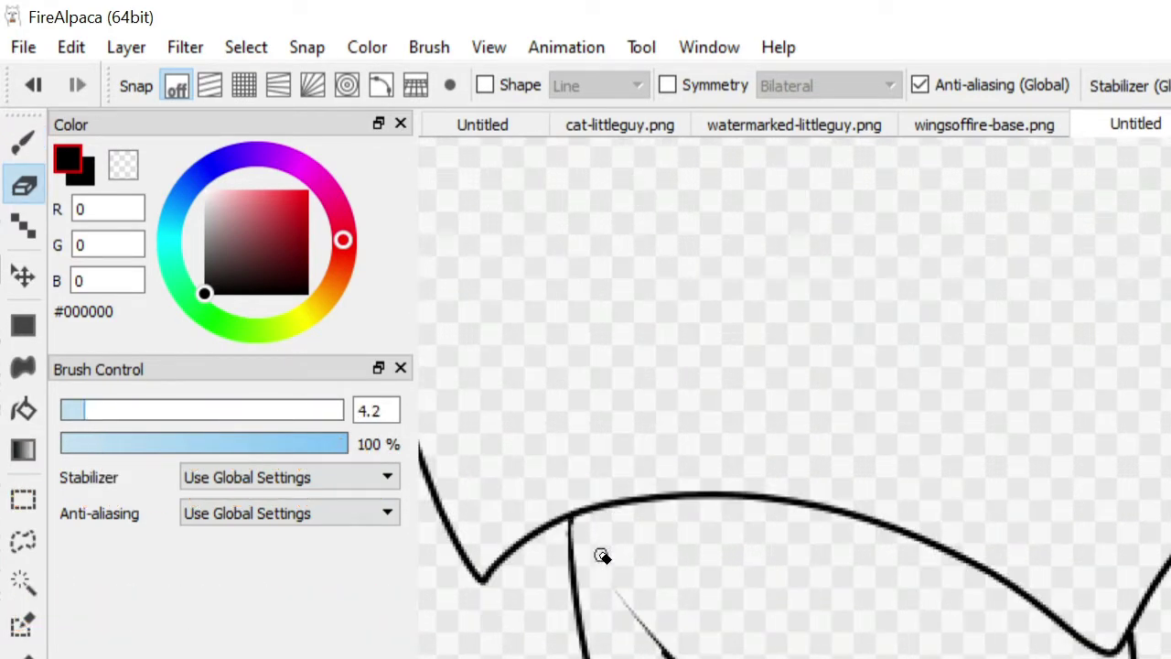
pyautogui.click(24, 142)
pyautogui.click(28, 187)
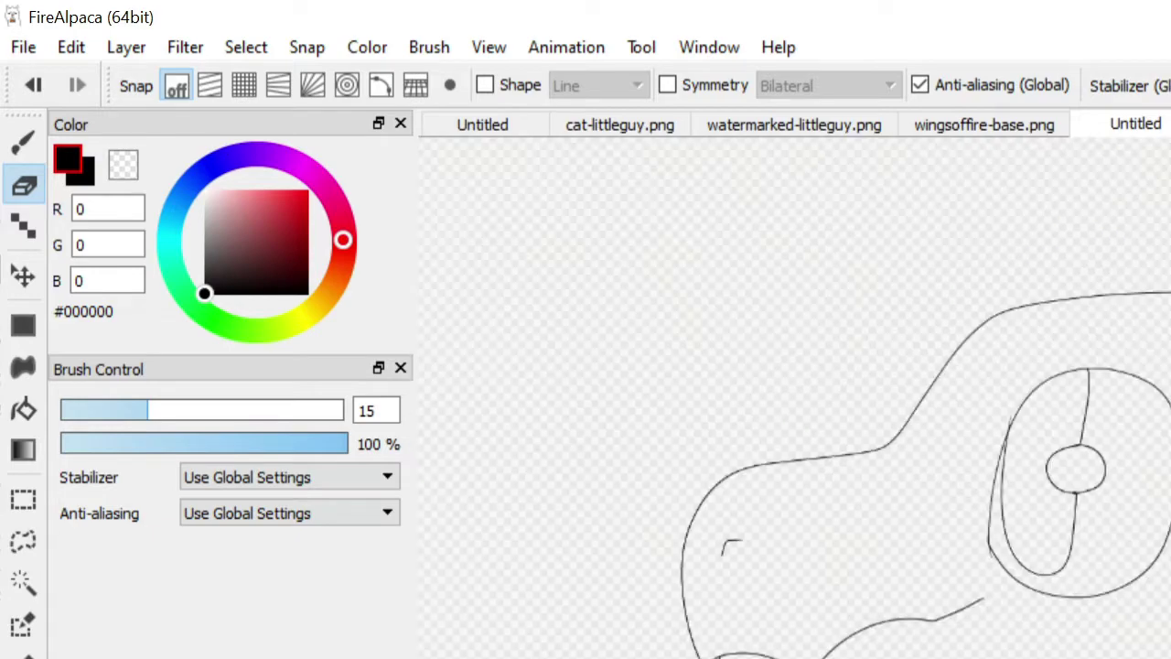
# Draw the curved line separating the snout from the face, and clean up the overlapping eye lines with the eraser at size 15.
pyautogui.press('b')
pyautogui.moveTo(833, 458); pyautogui.dragTo(869, 638)
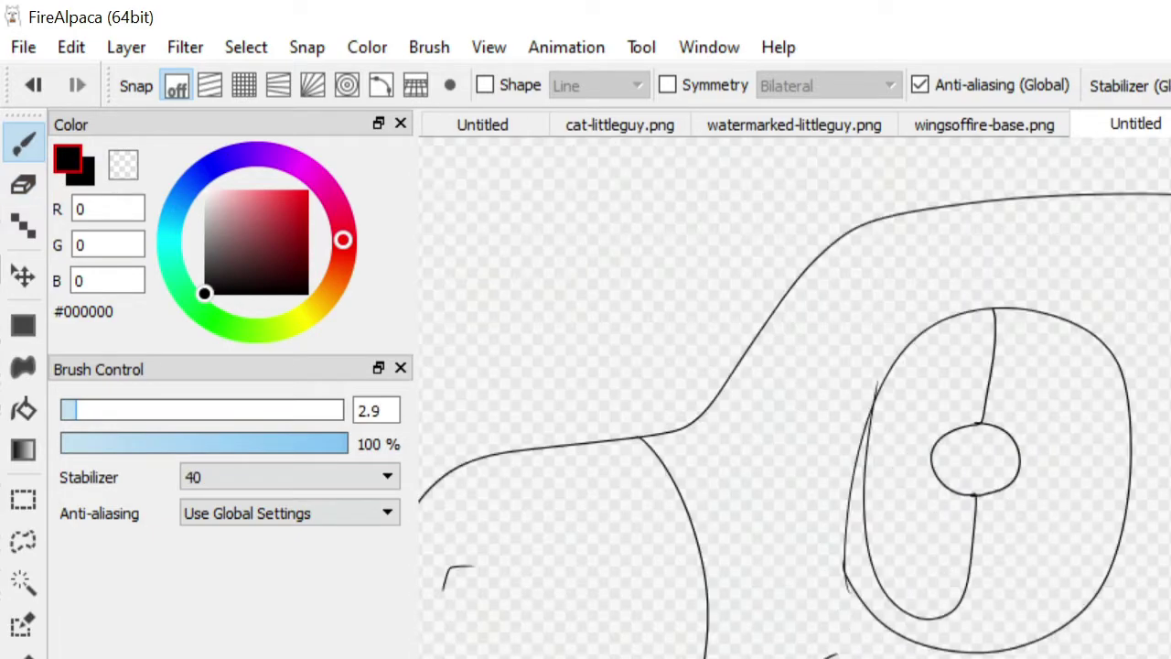
pyautogui.press('e')
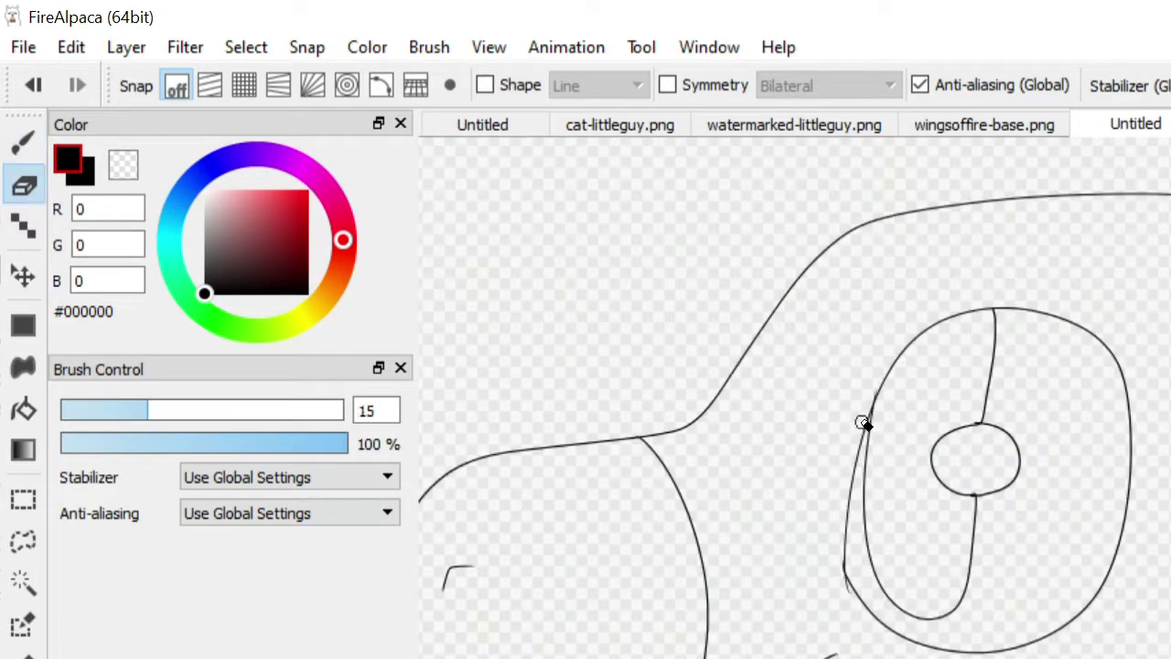
pyautogui.scroll(2, 863, 423)
pyautogui.press('b')
pyautogui.press('e')
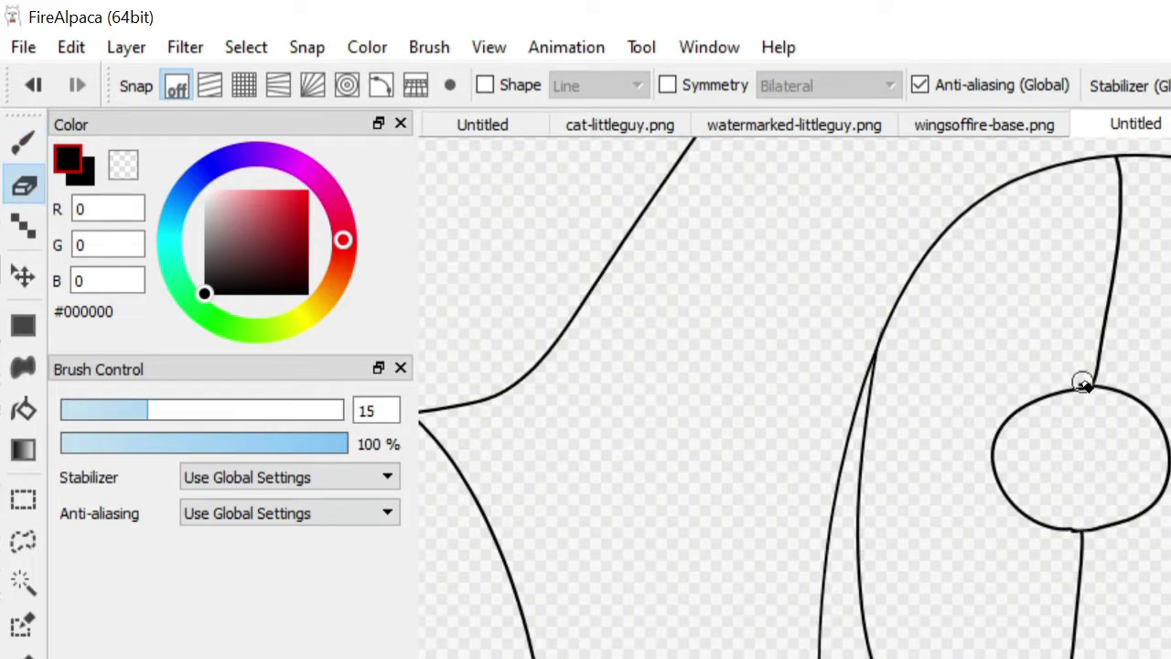
# Draw the petals around the eye, the back of the head, the crescent shape with its pendant and the long pointed horn.
pyautogui.press('b')
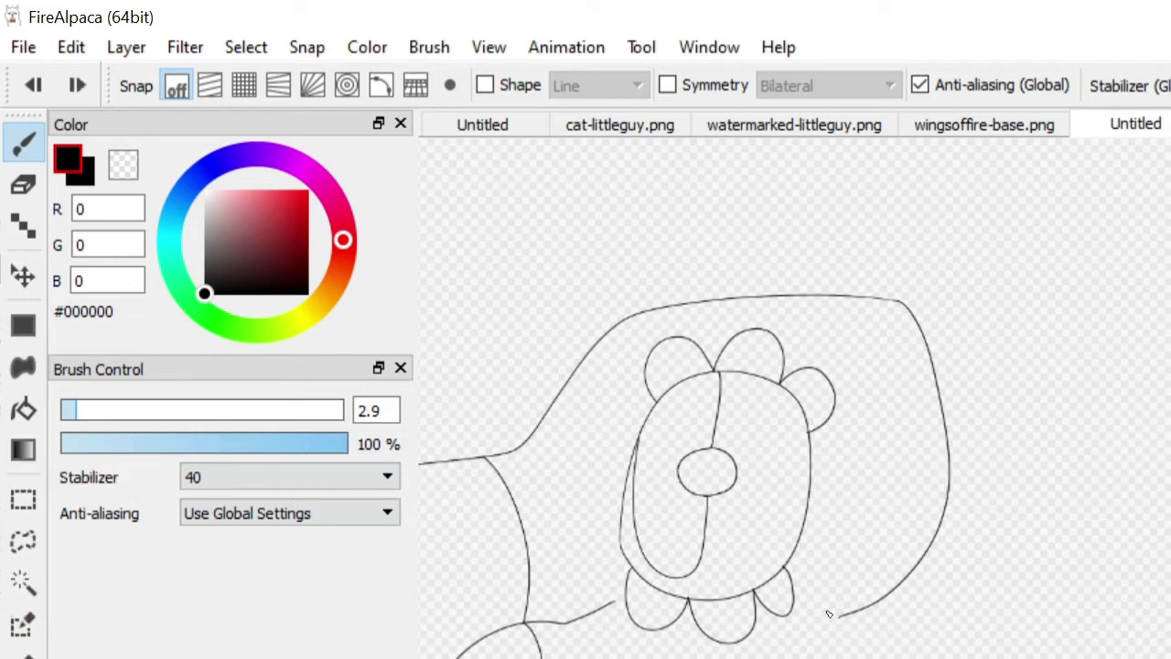
pyautogui.scroll(-2, 874, 426)
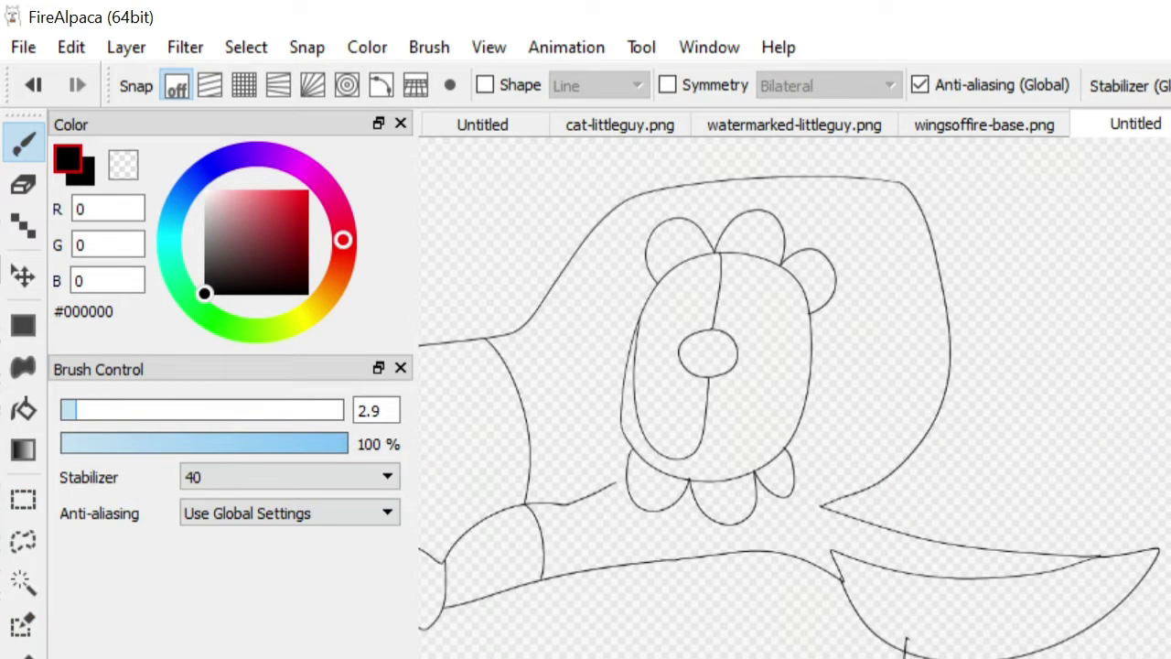
pyautogui.scroll(3, 873, 426)
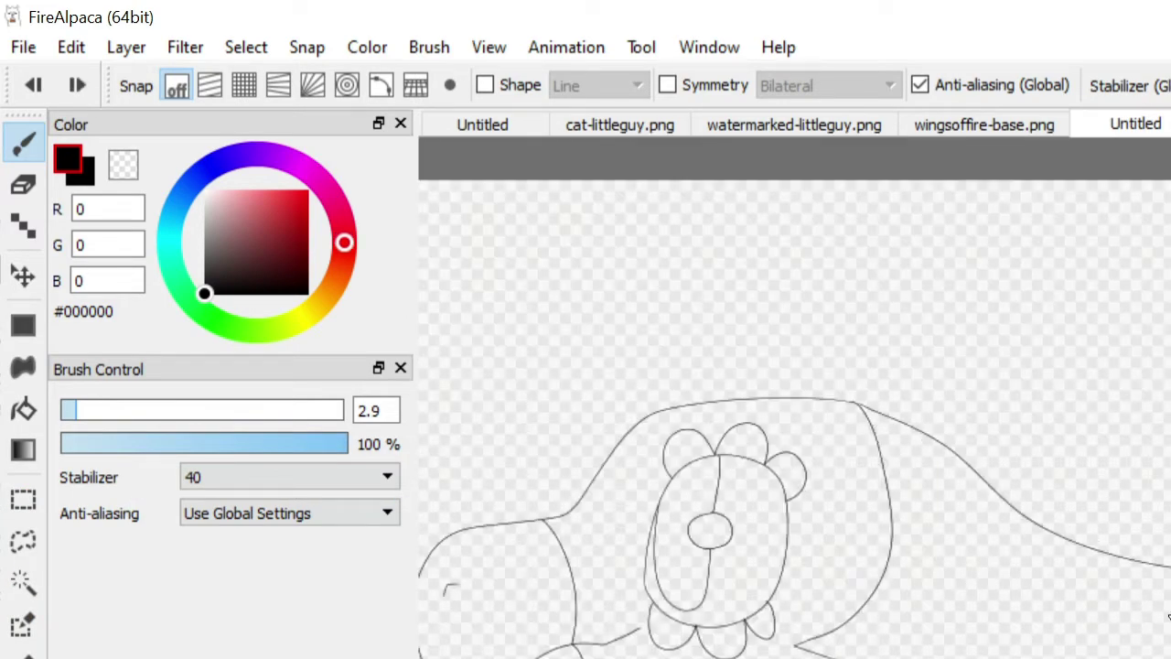
pyautogui.scroll(-1, 1169, 618)
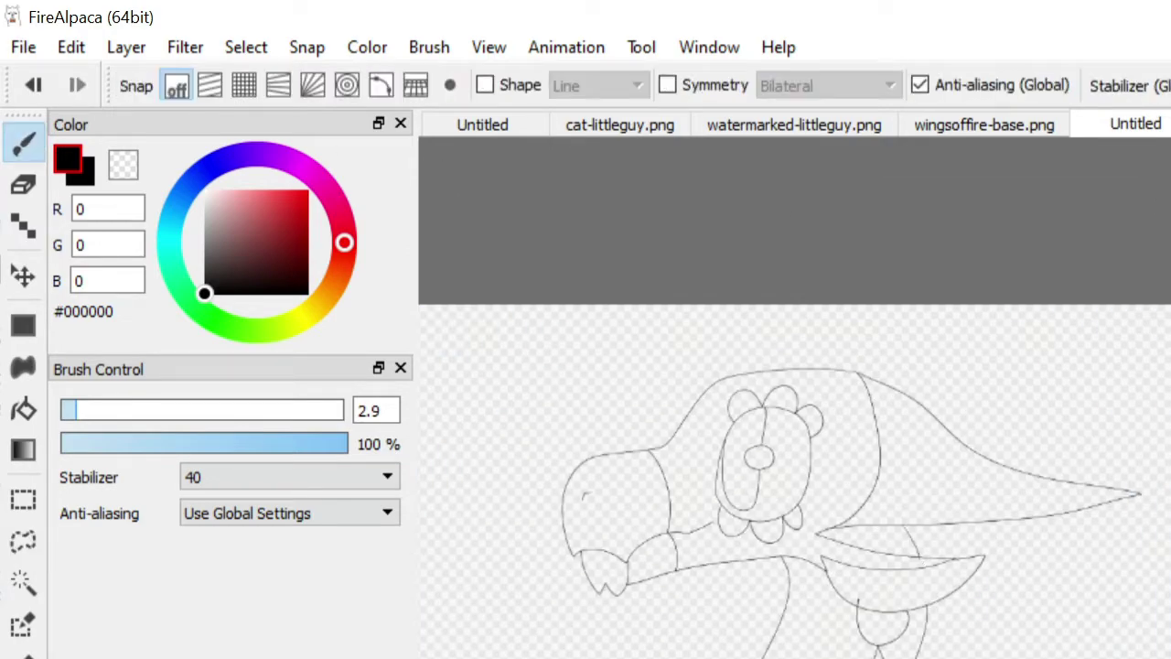
# Draw the neck outline below the jaw and add a row of rounded scallops down the throat.
pyautogui.scroll(1, 794, 458)
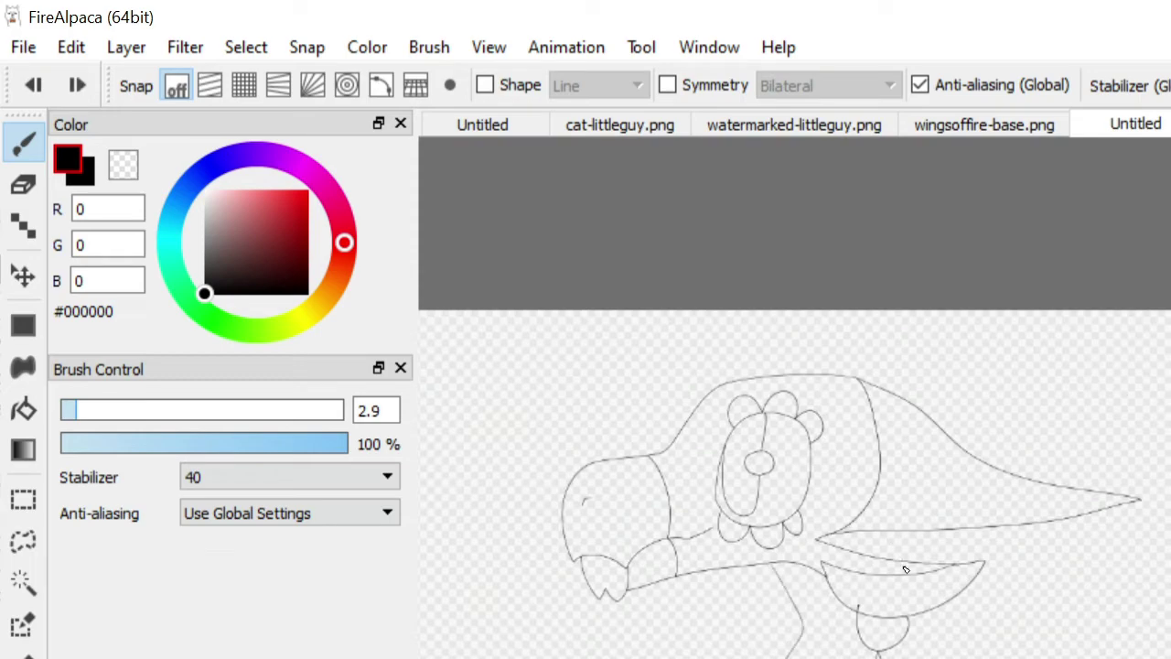
pyautogui.scroll(2, 924, 632)
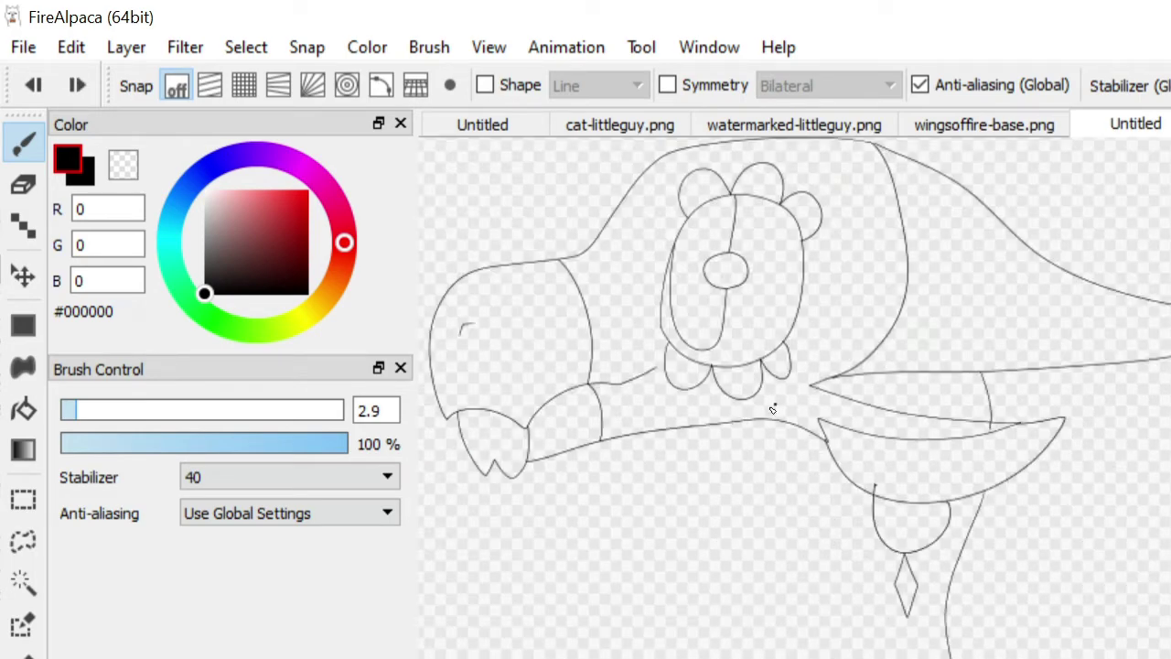
pyautogui.scroll(3, 888, 466)
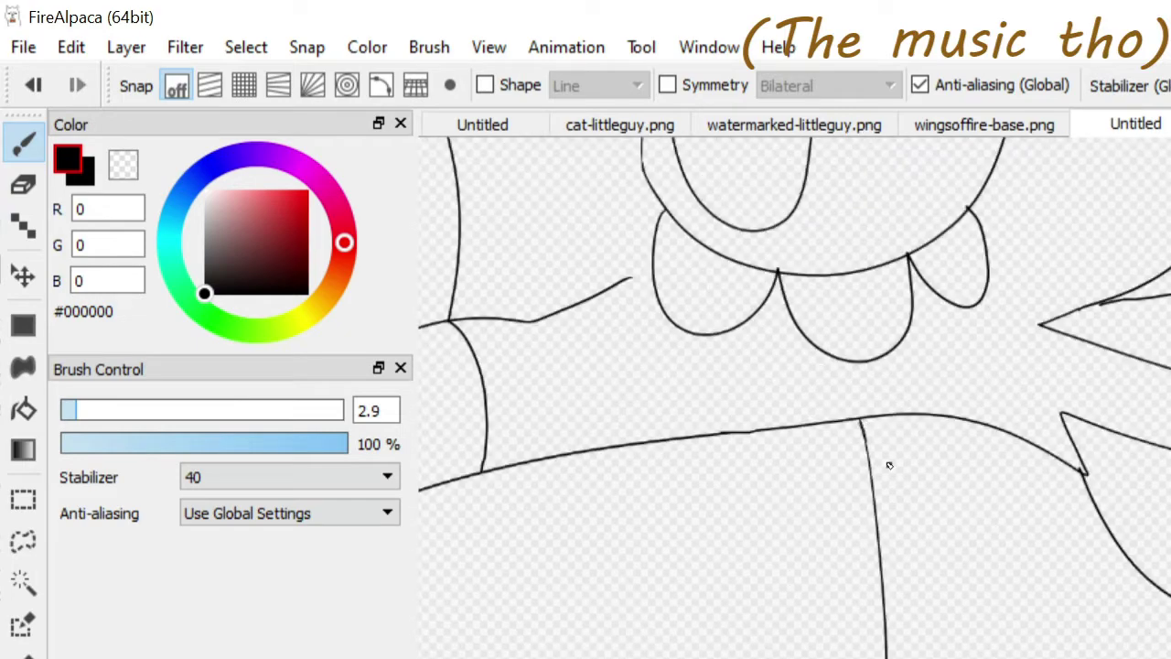
pyautogui.scroll(-3, 657, 451)
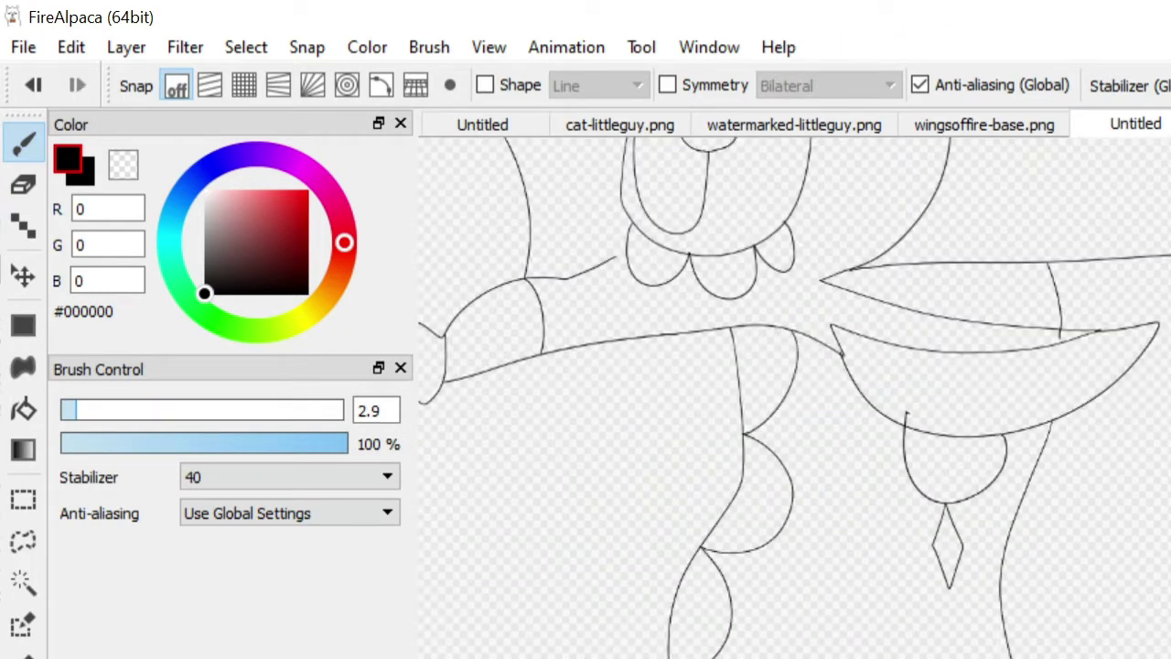
pyautogui.scroll(-3, 794, 396)
# Select the whole line drawing and transform it to reposition it on the canvas.
pyautogui.press('l')
pyautogui.hotkey('ctrl', 'a')
pyautogui.hotkey('ctrl', 't')
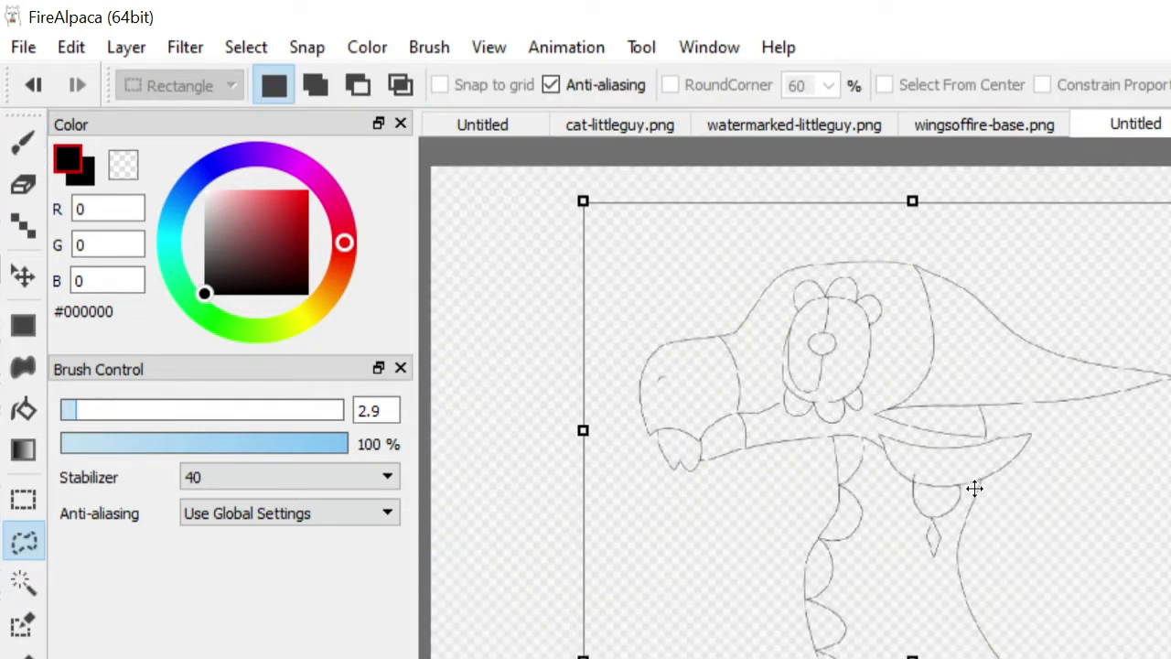
# Draw the curled antennae on top of the head and the scallops along the base of the horn.
pyautogui.scroll(-2, 974, 488)
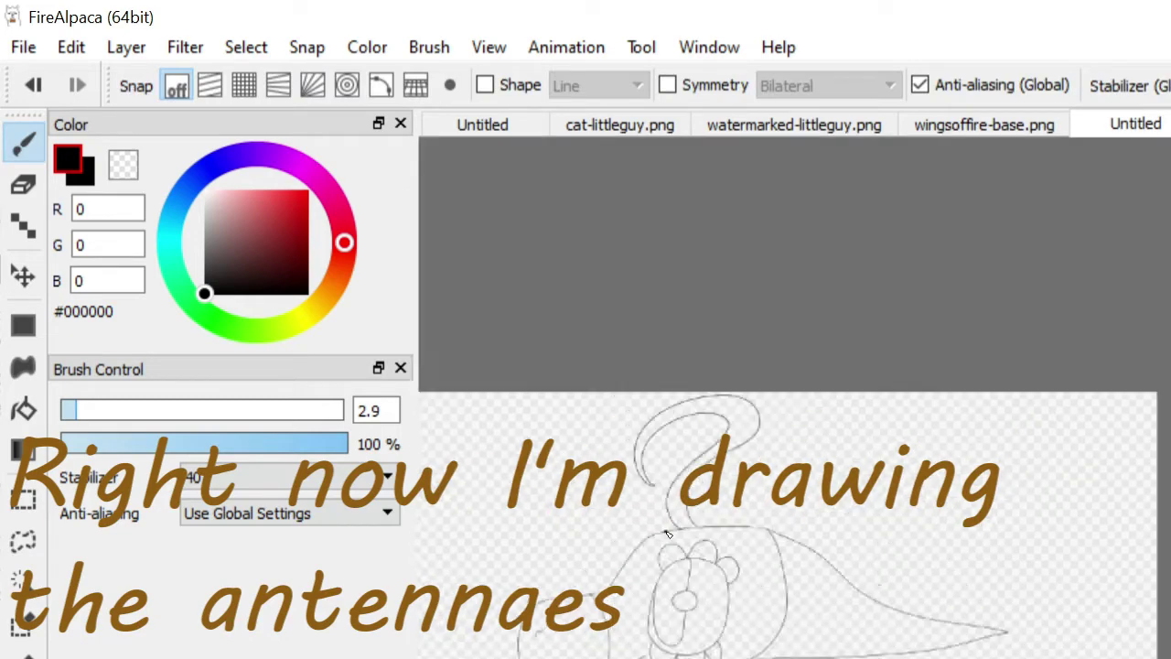
pyautogui.scroll(2, 787, 430)
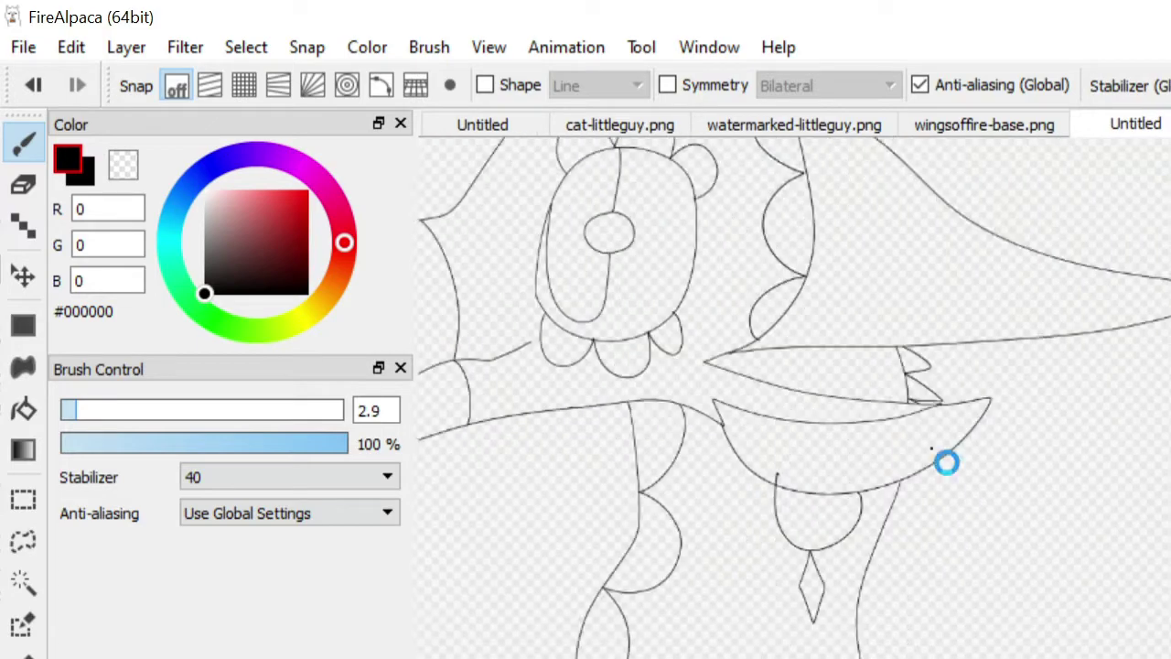
# Draw the pointed tufts below the horn and a row of feather-like spikes down the back of the neck.
pyautogui.scroll(2, 947, 463)
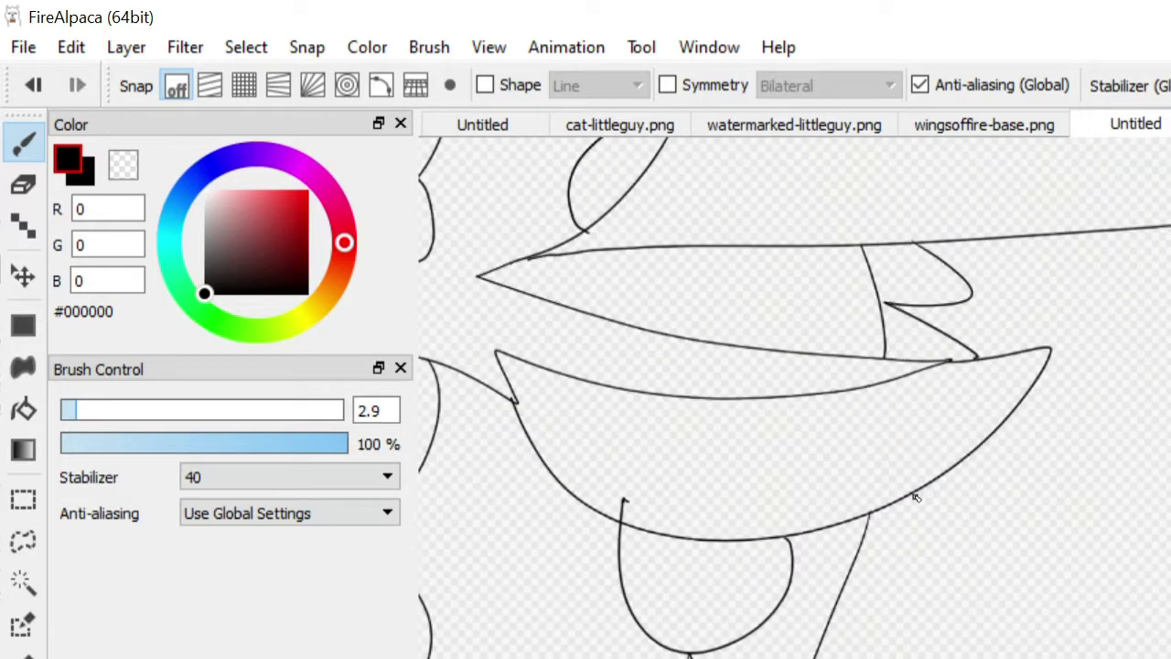
pyautogui.scroll(-3, 910, 635)
pyautogui.scroll(2, 884, 533)
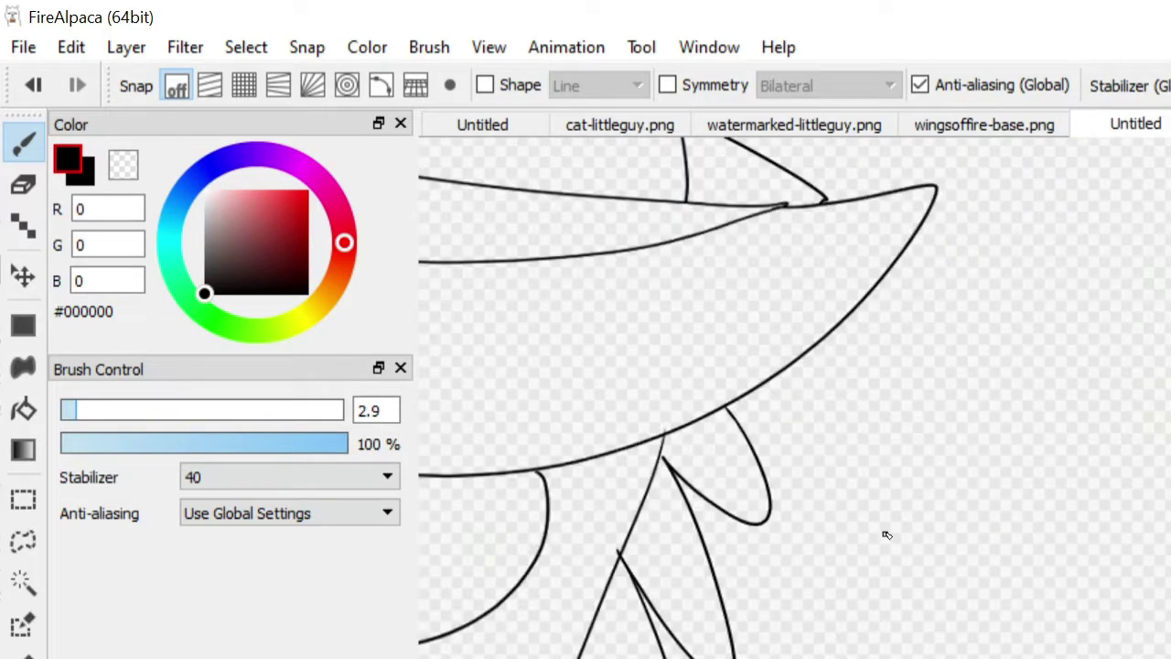
pyautogui.scroll(-4, 854, 445)
pyautogui.scroll(3, 962, 308)
pyautogui.scroll(-3, 903, 620)
pyautogui.scroll(3, 650, 537)
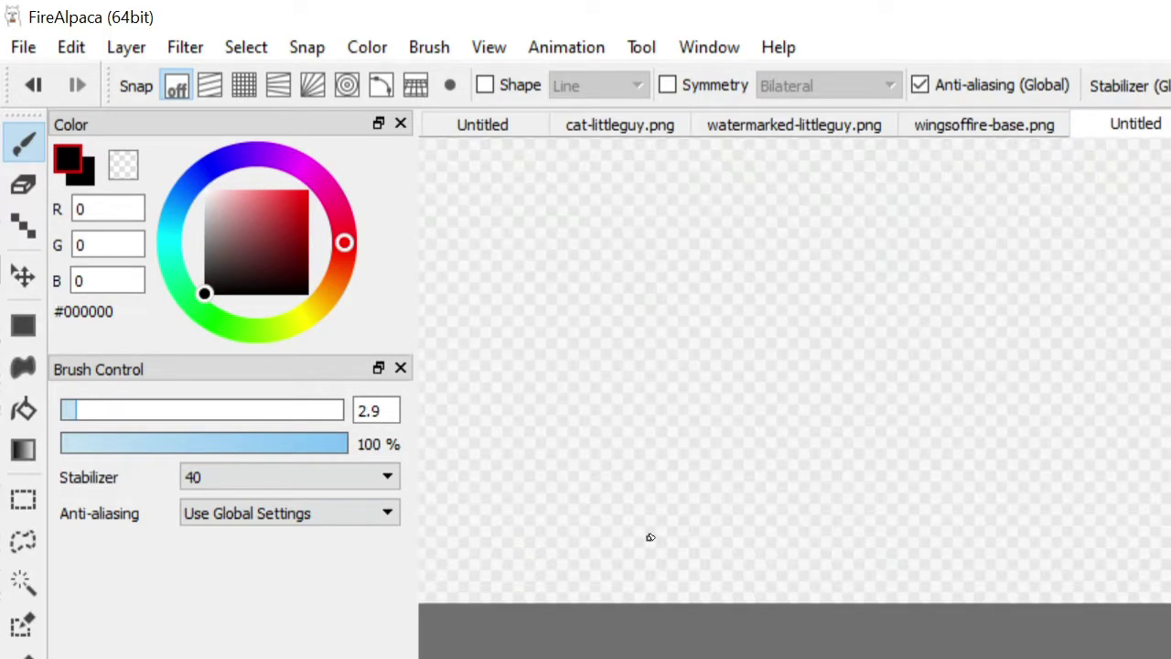
pyautogui.scroll(-3, 794, 397)
# Select an area of the line art with the Lasso tool and release the selection.
pyautogui.press('l')
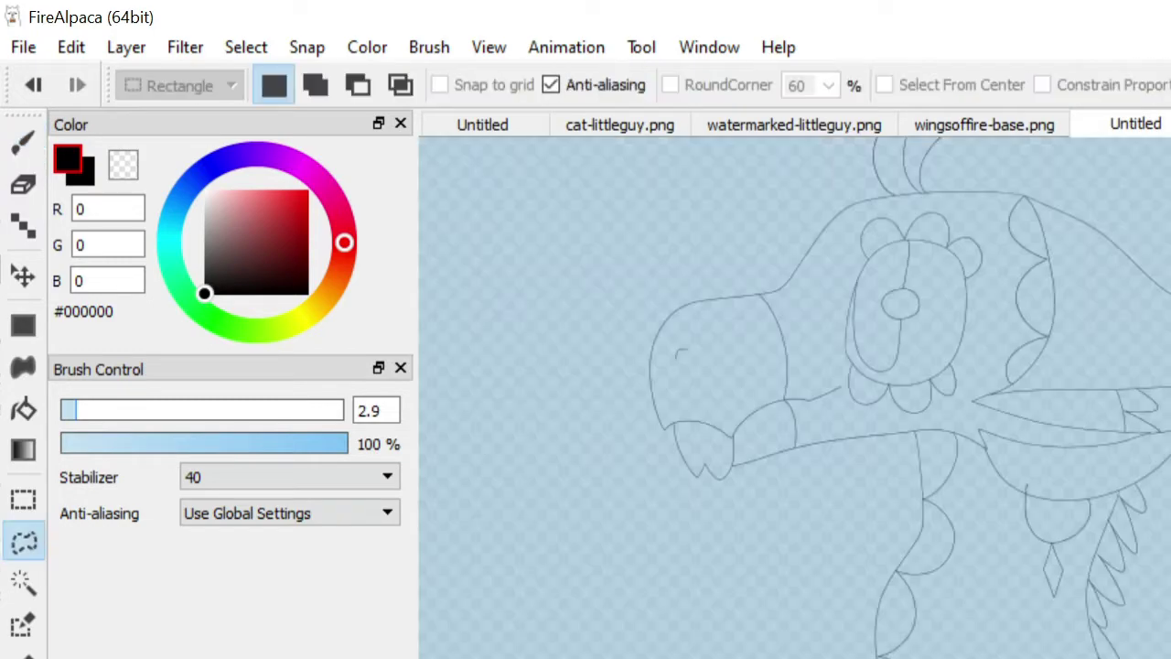
pyautogui.scroll(2, 973, 638)
pyautogui.scroll(-3, 794, 396)
pyautogui.scroll(2, 795, 396)
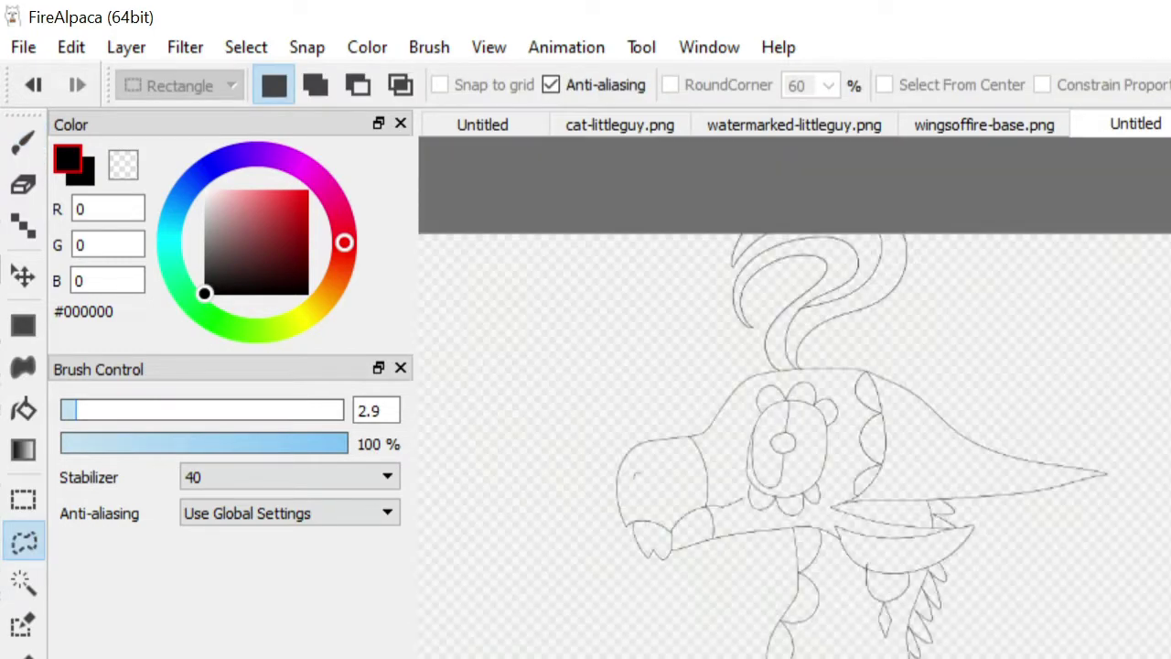
# Fill the face and neck with peach #FFD69C, the crescent shape with pale lilac and the diamond pendant with #58CDE1.
pyautogui.press('g')
pyautogui.scroll(3, 836, 503)
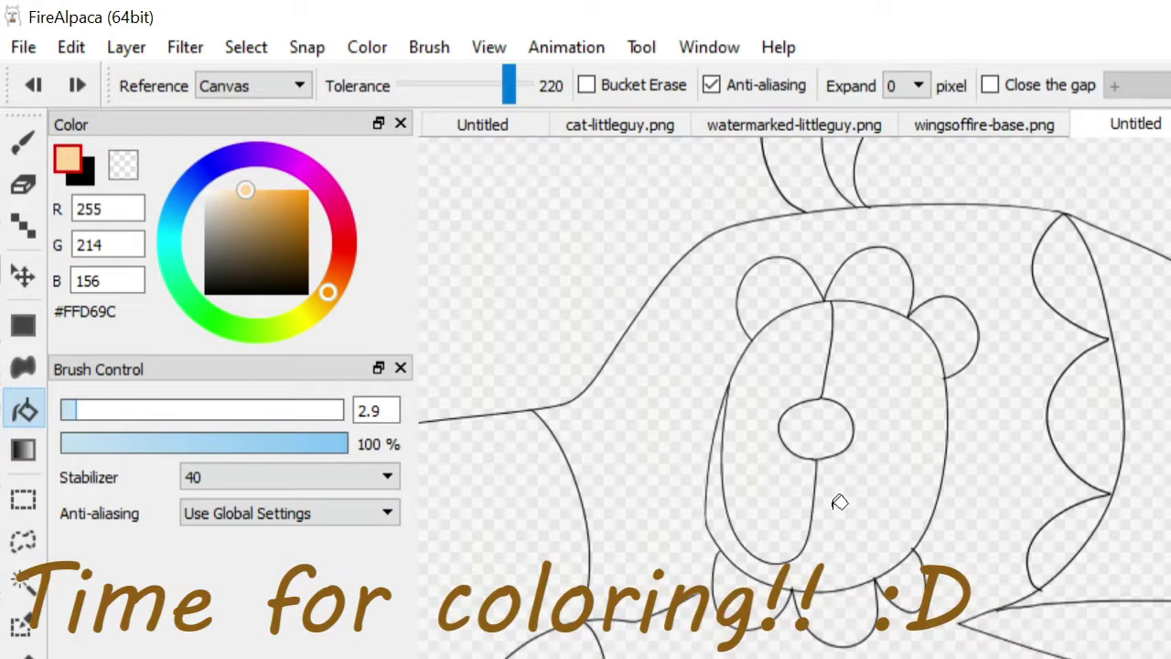
pyautogui.scroll(3, 1033, 189)
pyautogui.press('b')
pyautogui.press('g')
pyautogui.click(855, 596)
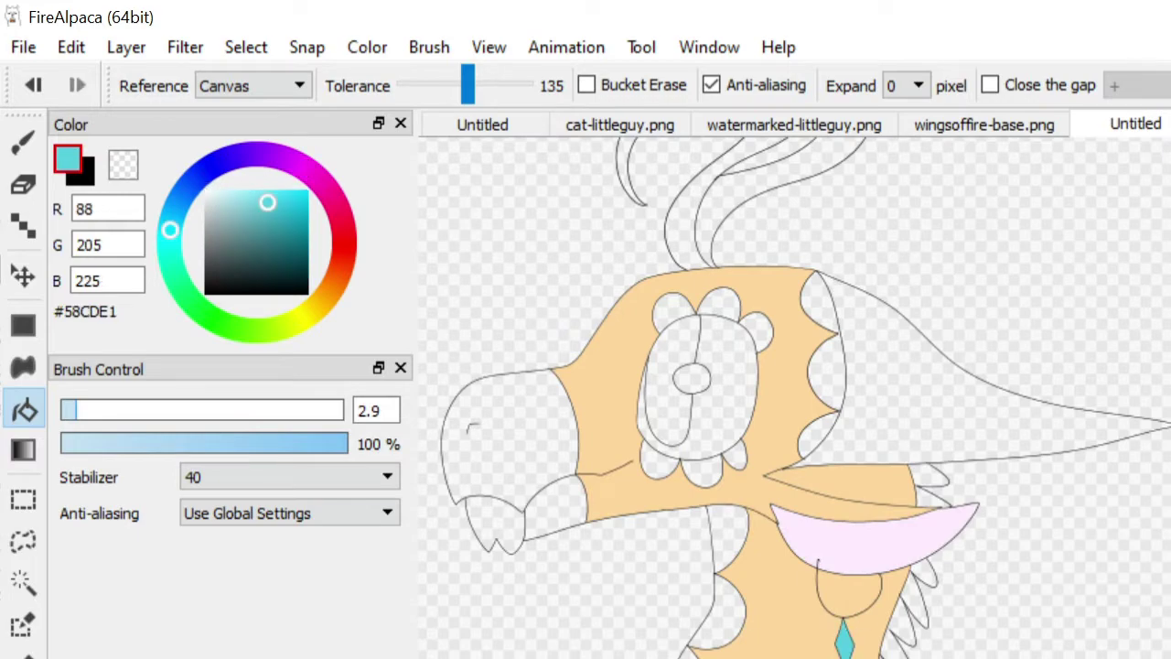
# Fill the iris half of the eye with bright green and the rest of the eye with white #FFFFFF.
pyautogui.moveTo(283, 214); pyautogui.dragTo(293, 230)
pyautogui.click(288, 225)
pyautogui.click(673, 384)
pyautogui.click(205, 191)
pyautogui.click(727, 385)
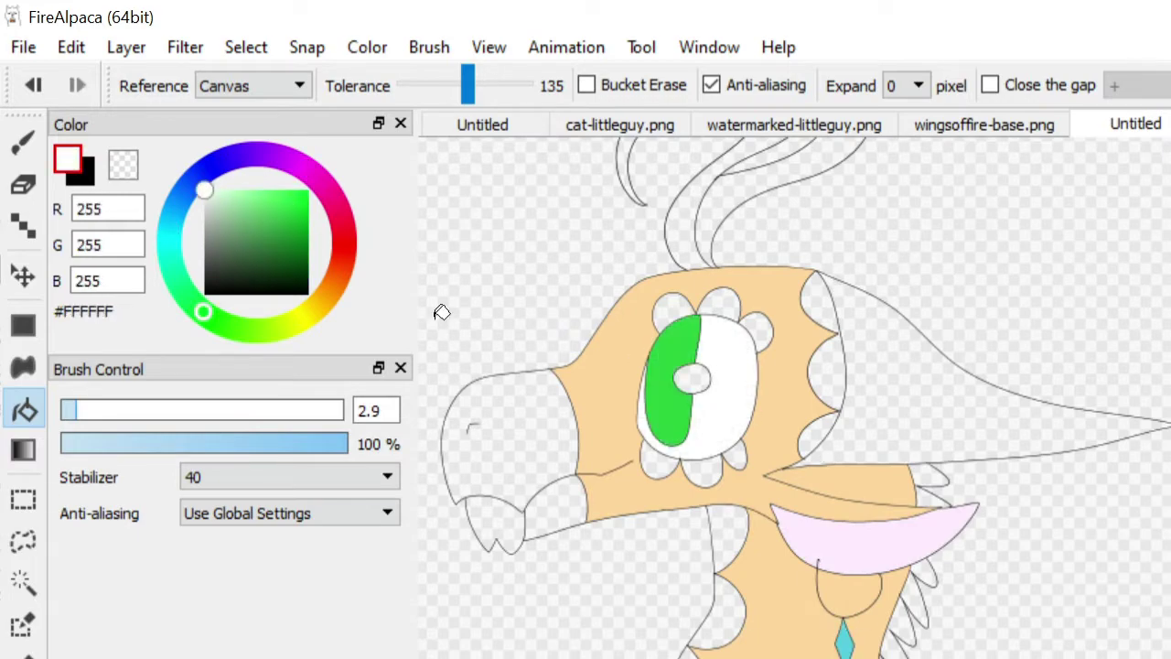
# Replace the eye's white fill with off-white #F5F5F5 and fill the pupil with white.
pyautogui.scroll(-5, 839, 431)
pyautogui.scroll(8, 792, 278)
pyautogui.click(745, 411)
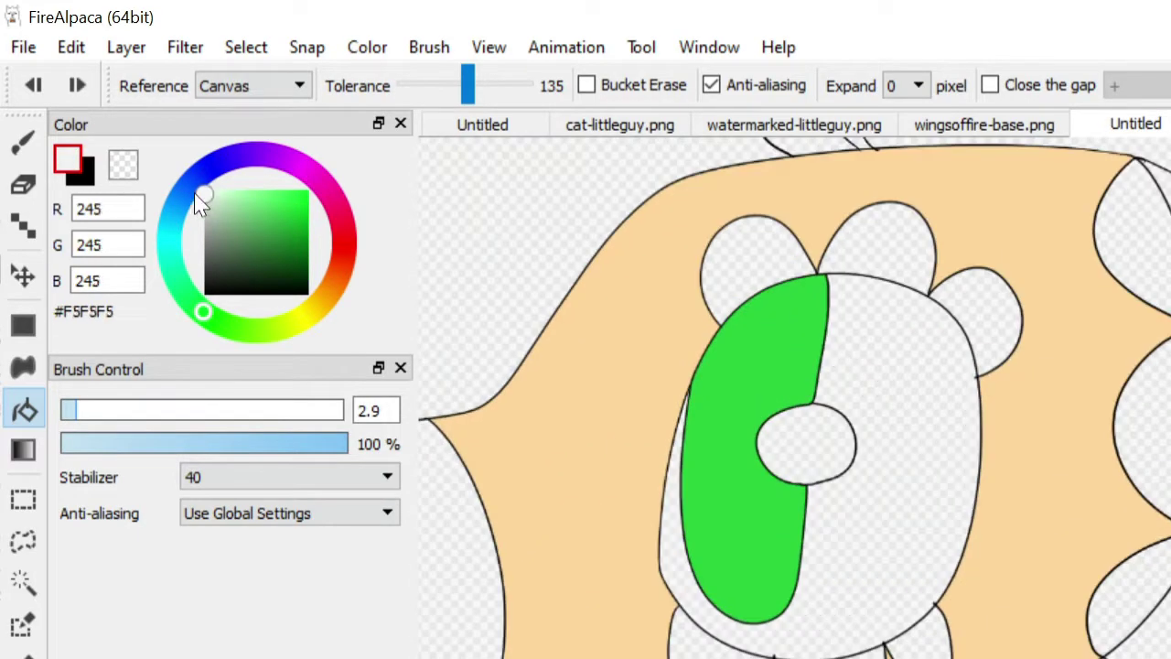
pyautogui.scroll(-3, 789, 426)
pyautogui.scroll(-1, 789, 427)
# Fill the antennae with peach #FFD69C and the snout with a darker salmon tone.
pyautogui.click(815, 261)
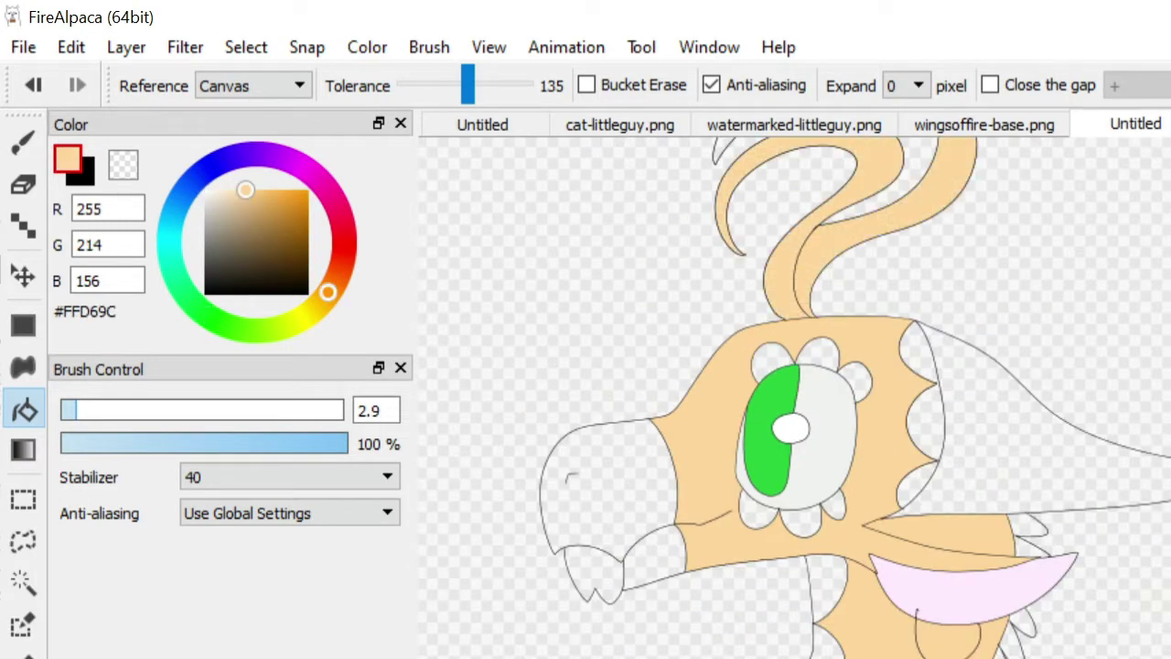
pyautogui.scroll(-1, 794, 393)
pyautogui.click(335, 275)
pyautogui.click(595, 439)
# Fill the petals around the eye and the scallops on the head and throat with red #FF513F.
pyautogui.click(342, 250)
pyautogui.click(282, 190)
pyautogui.click(925, 366)
pyautogui.click(828, 559)
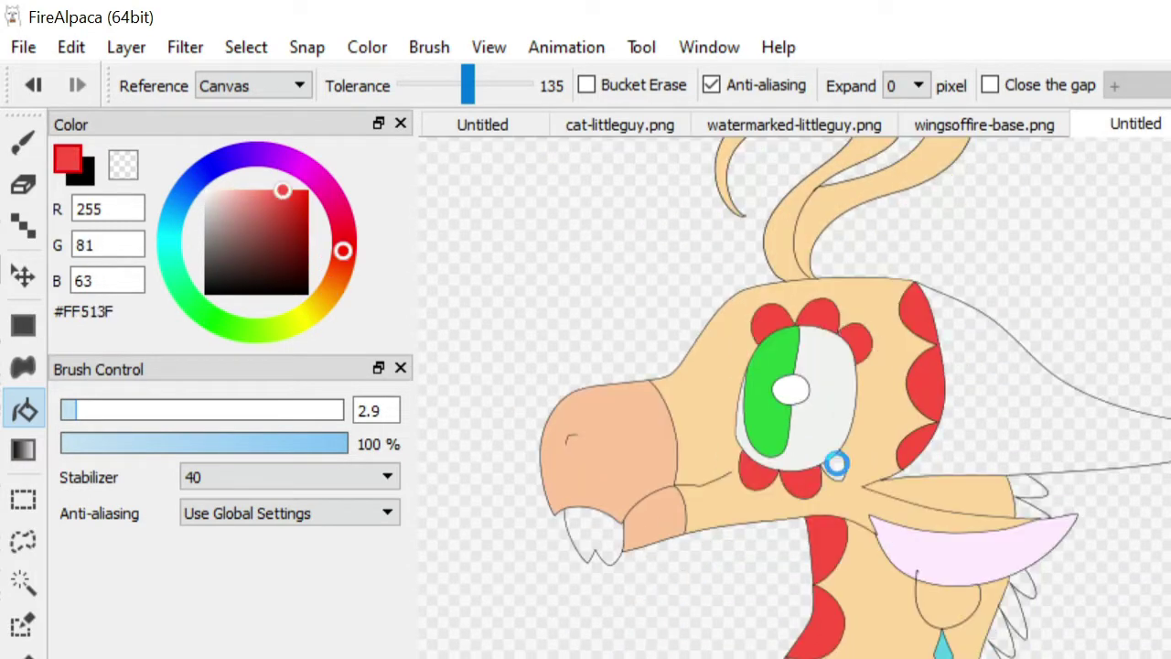
# Fill the forked tongue with pink, and the horn, tufts and neck spikes with grey-brown #746B63.
pyautogui.click(219, 246)
pyautogui.click(993, 404)
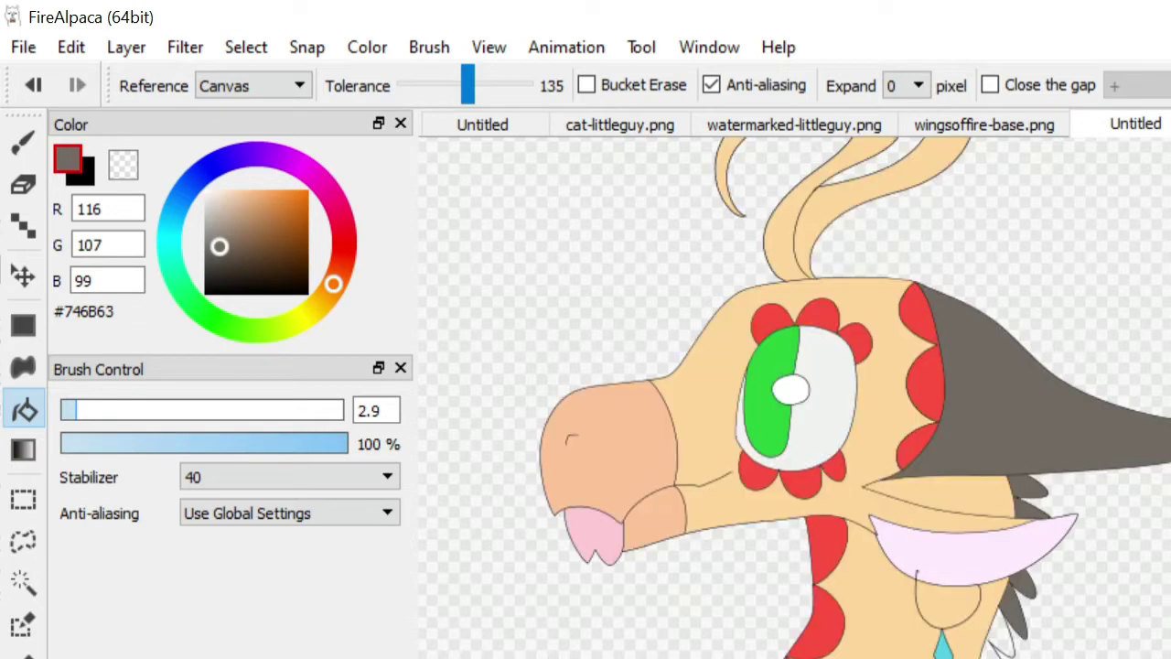
pyautogui.press('x')
pyautogui.press('x')
pyautogui.scroll(-1, 795, 397)
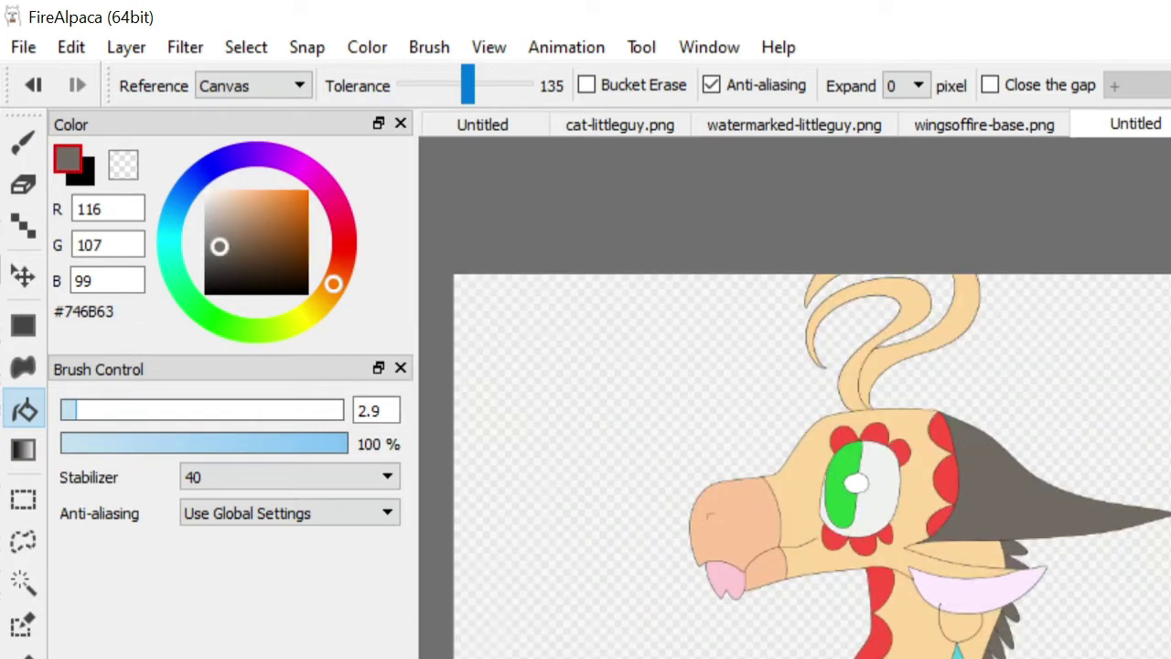
# Select the green part of the eye and shade it with darker greens using a large brush at 7% opacity.
pyautogui.scroll(3, 640, 314)
pyautogui.click(863, 418)
pyautogui.press('b')
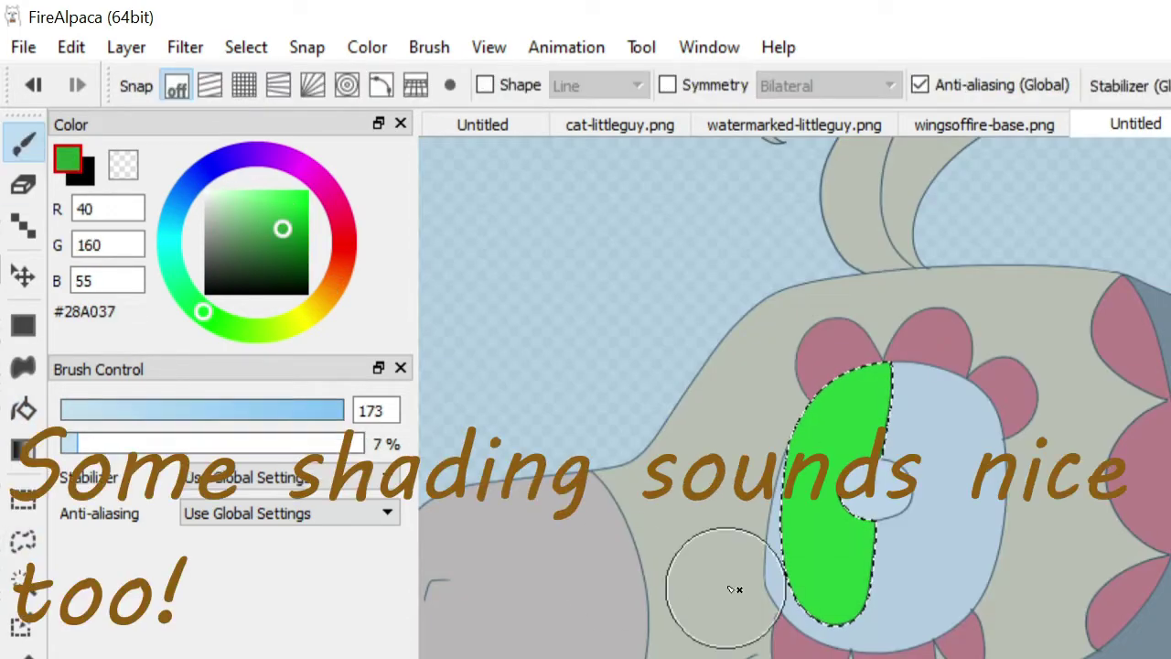
pyautogui.moveTo(282, 229); pyautogui.dragTo(284, 201)
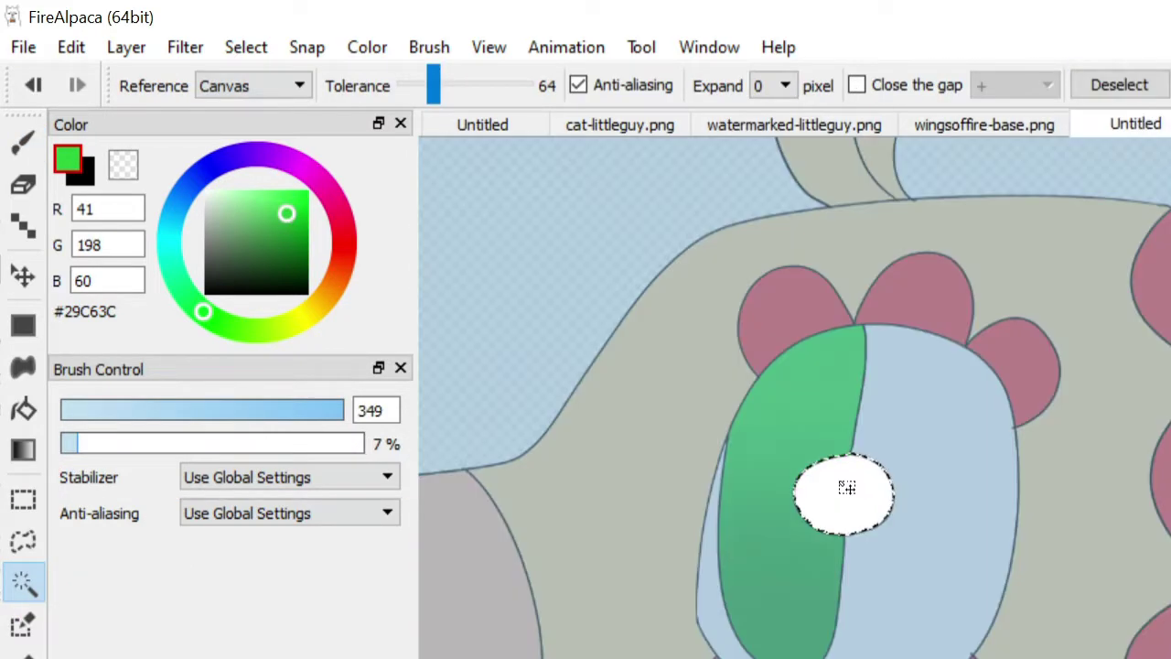
# Select the white of the eye and shade it softly with greys #DDDDDD and #B8B8B8 at 7% brush opacity.
pyautogui.press('b')
pyautogui.click(290, 328)
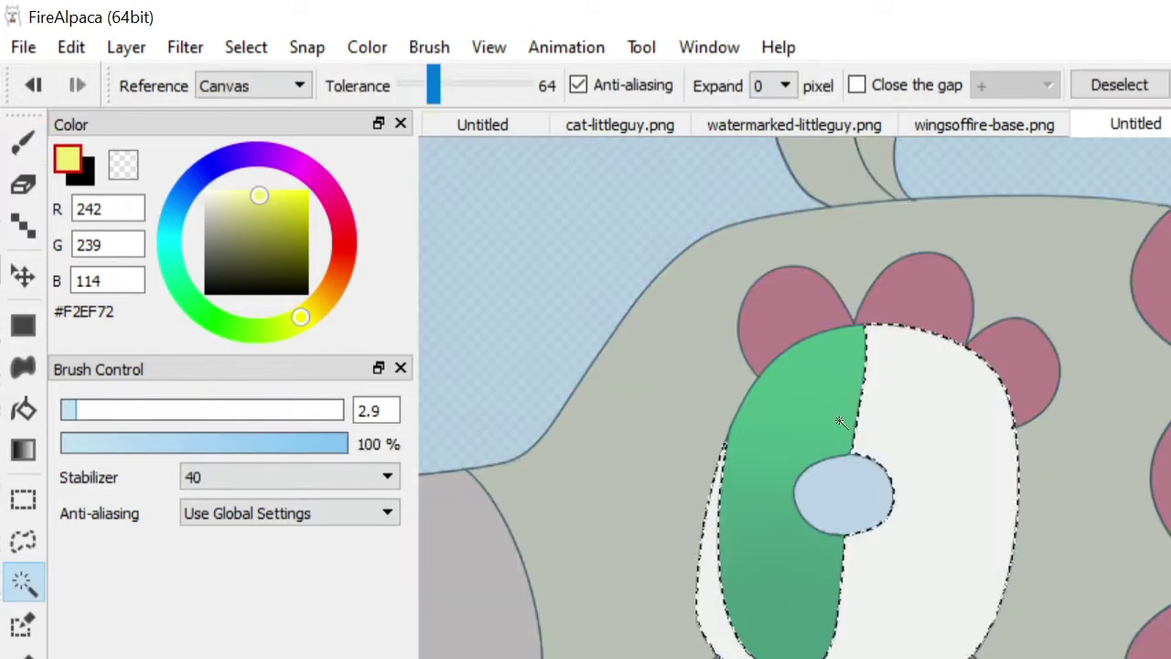
pyautogui.press('b')
pyautogui.click(203, 201)
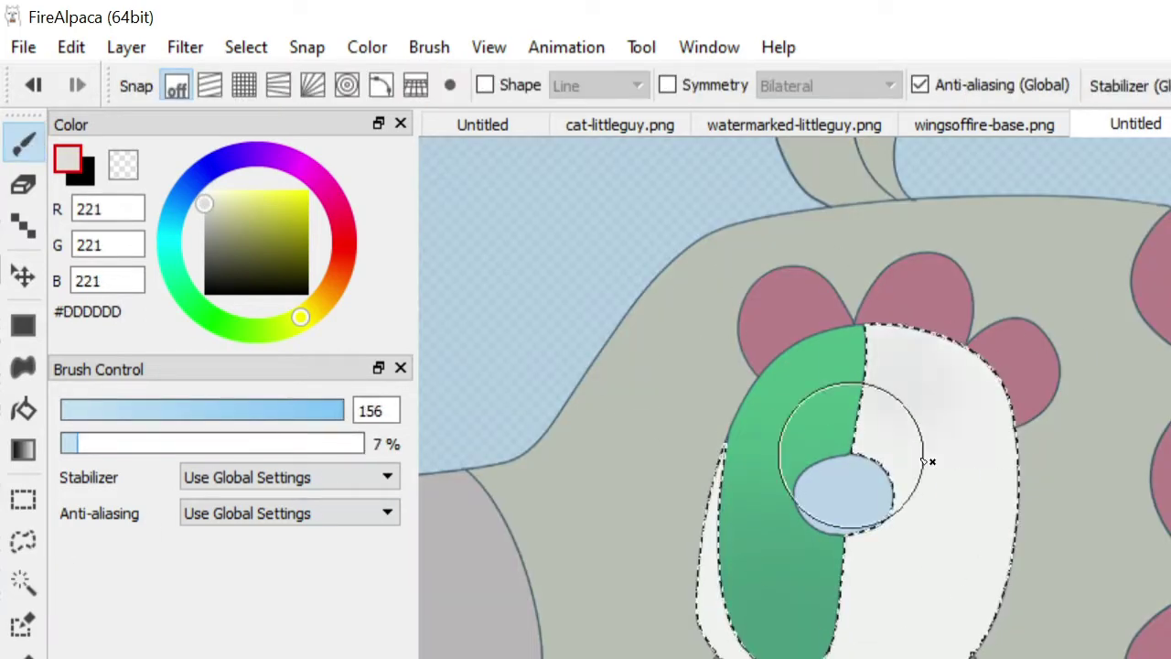
pyautogui.click(204, 219)
pyautogui.moveTo(952, 384); pyautogui.dragTo(771, 439)
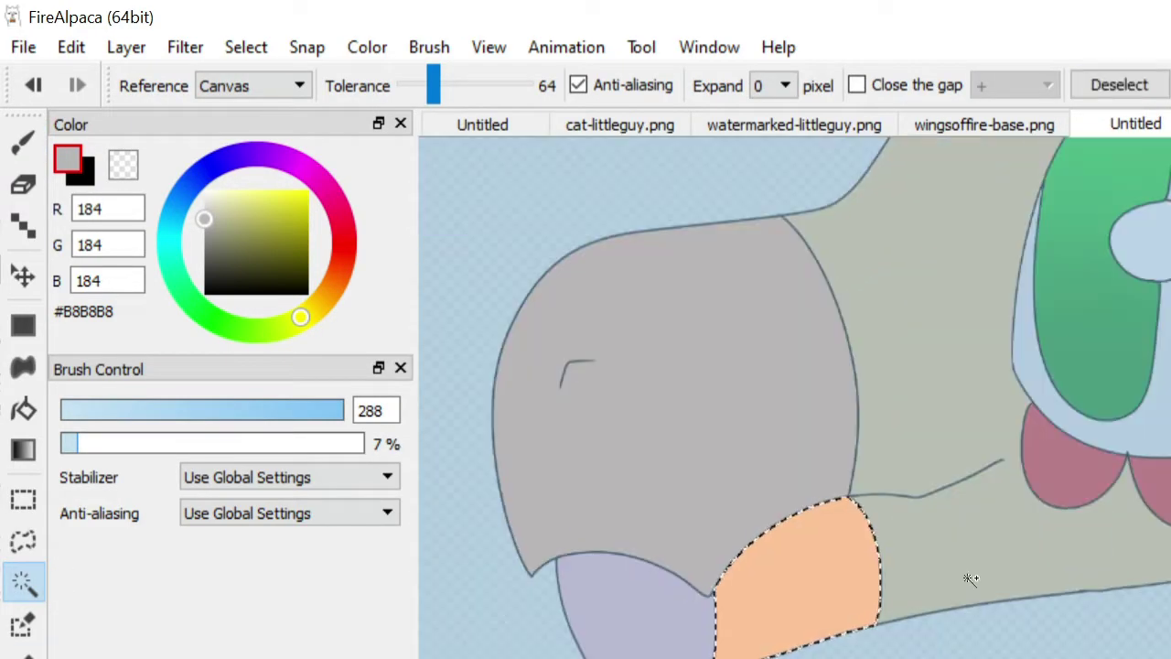
# Add hard-edged shadows along the top of the forked tongue, the lower jaw and the mouth line at brush size 22.
pyautogui.keyDown('shift'); pyautogui.click(949, 570); pyautogui.keyUp('shift')
pyautogui.press('b')
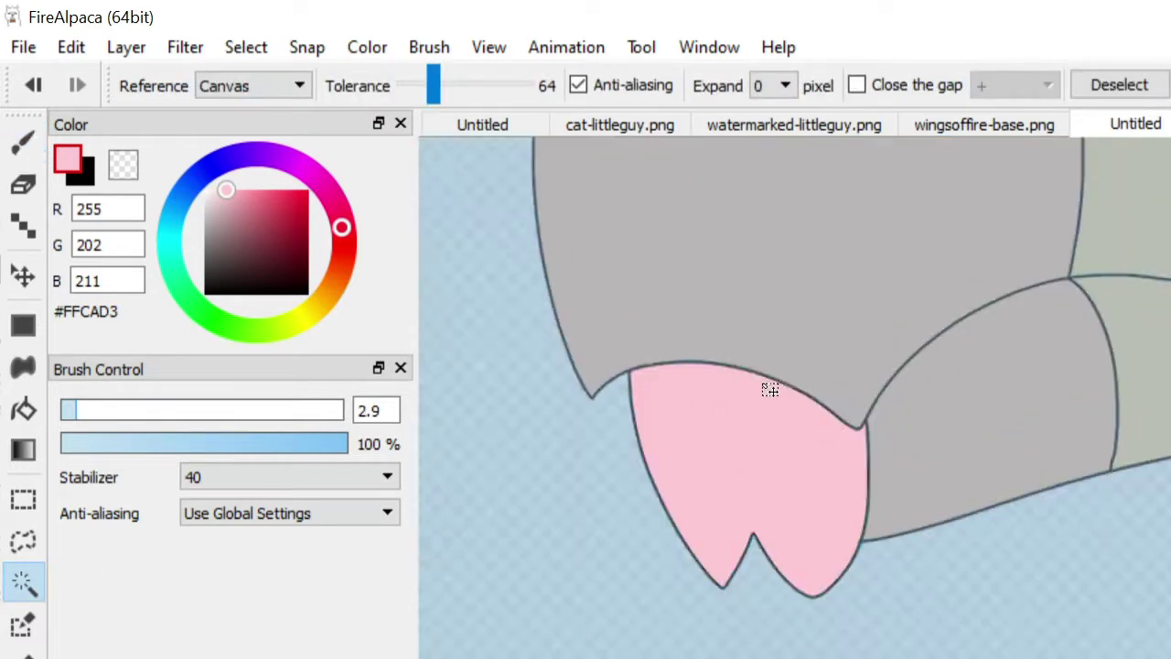
pyautogui.click(766, 387)
pyautogui.press('b')
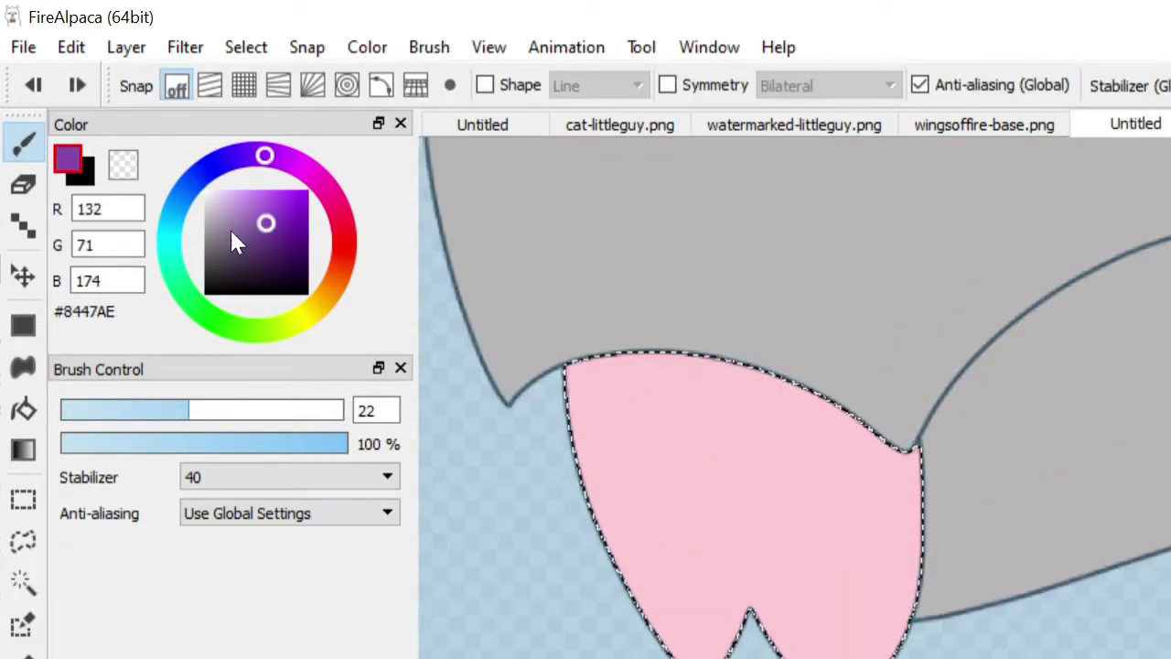
pyautogui.click(226, 242)
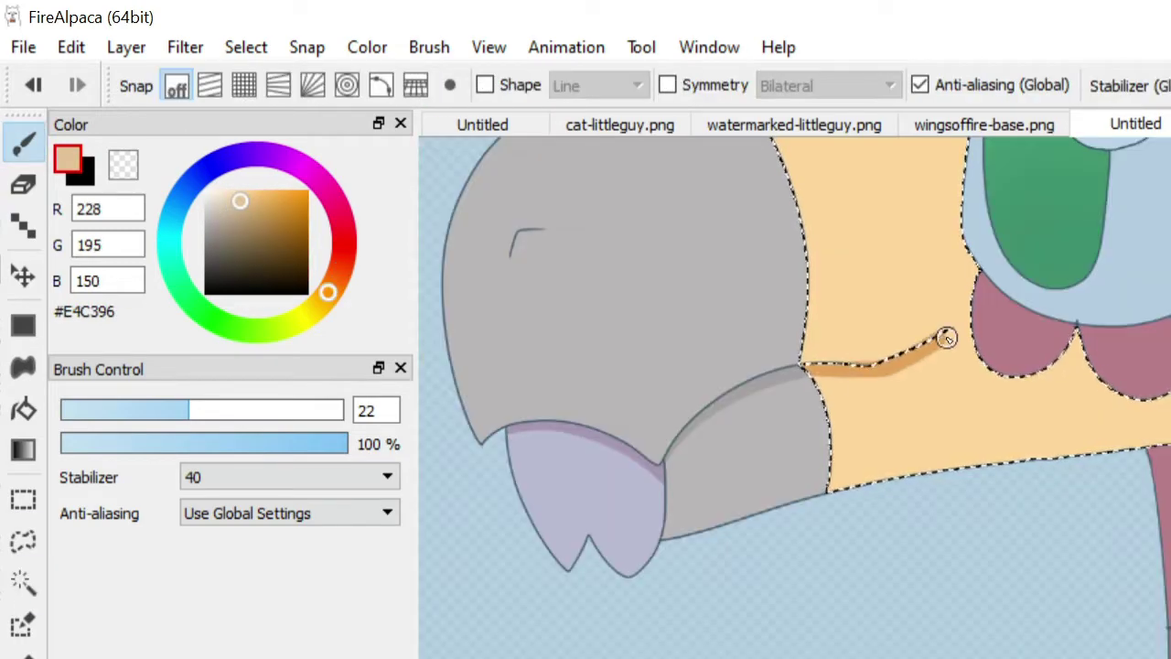
pyautogui.moveTo(512, 447); pyautogui.dragTo(777, 448)
pyautogui.moveTo(863, 378); pyautogui.dragTo(915, 344)
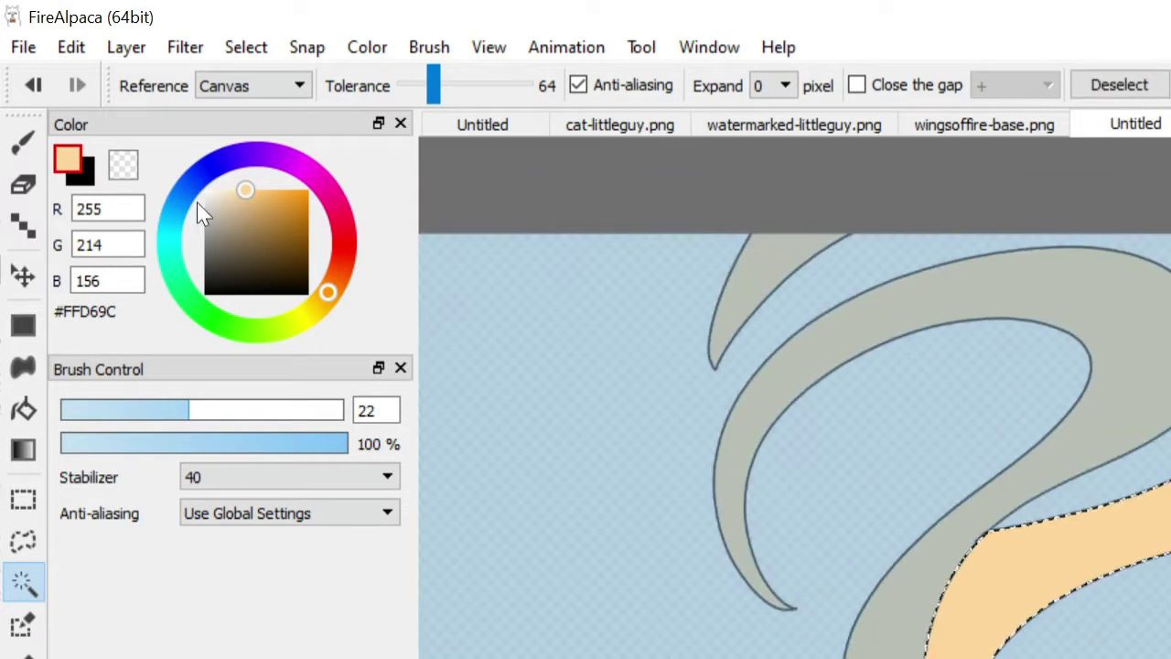
# Shade the antennae at brush size 22, and paint the ear's shadow on the neck with #E4D1B7 at size 49.
pyautogui.press('b')
pyautogui.click(223, 204)
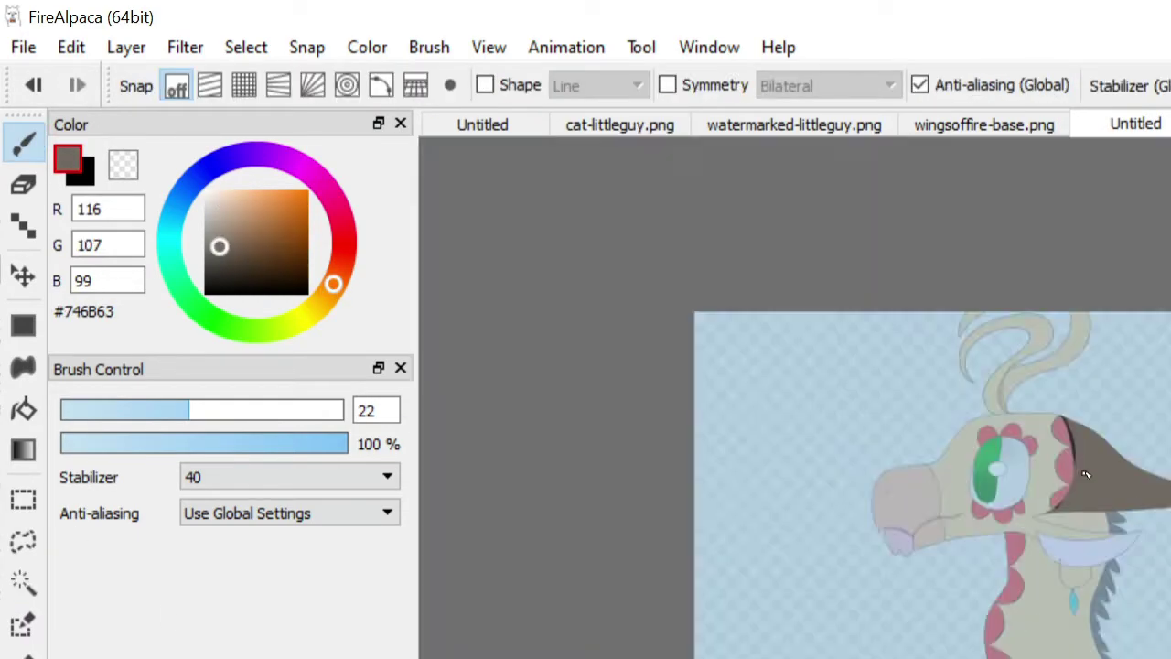
pyautogui.scroll(5, 1086, 474)
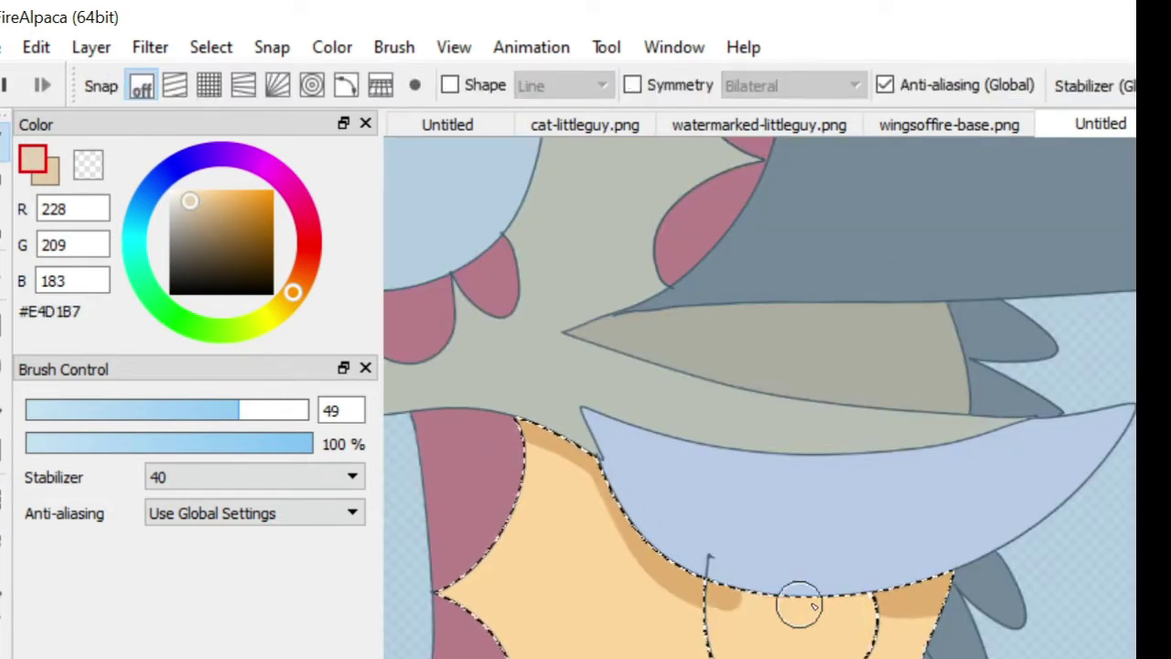
pyautogui.moveTo(799, 606); pyautogui.dragTo(919, 612)
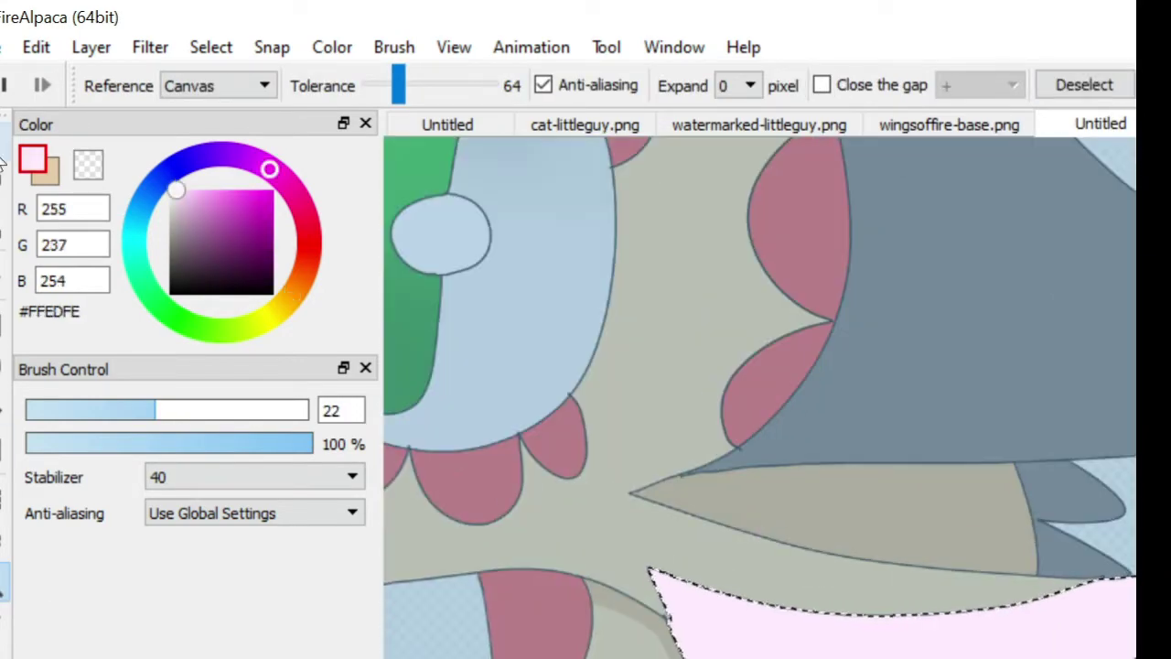
# Shade the ear's upper edge, and the tufts and neck spikes with #B8A89B, at brush size 22.
pyautogui.click(3, 162)
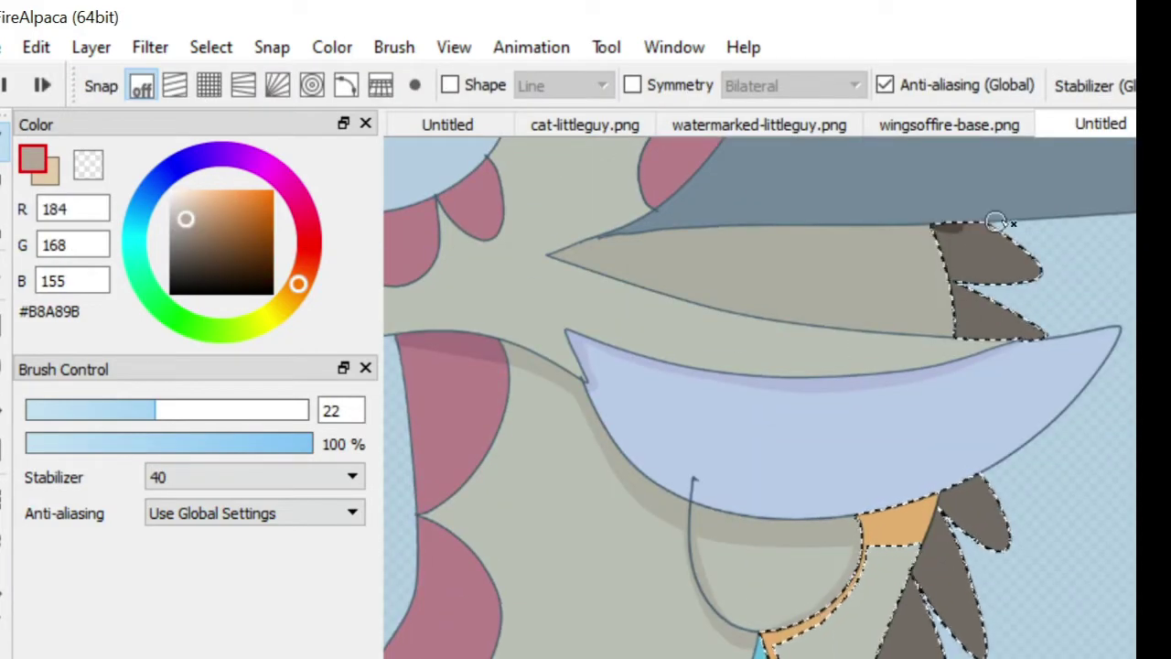
pyautogui.moveTo(995, 222)
pyautogui.mouseDown()
pyautogui.moveTo(951, 327)
pyautogui.moveTo(932, 203)
pyautogui.moveTo(957, 334)
pyautogui.mouseUp()
pyautogui.moveTo(943, 513)
pyautogui.mouseDown()
pyautogui.moveTo(970, 550)
pyautogui.moveTo(923, 581)
pyautogui.moveTo(897, 641)
pyautogui.mouseUp()
pyautogui.scroll(-10, 915, 567)
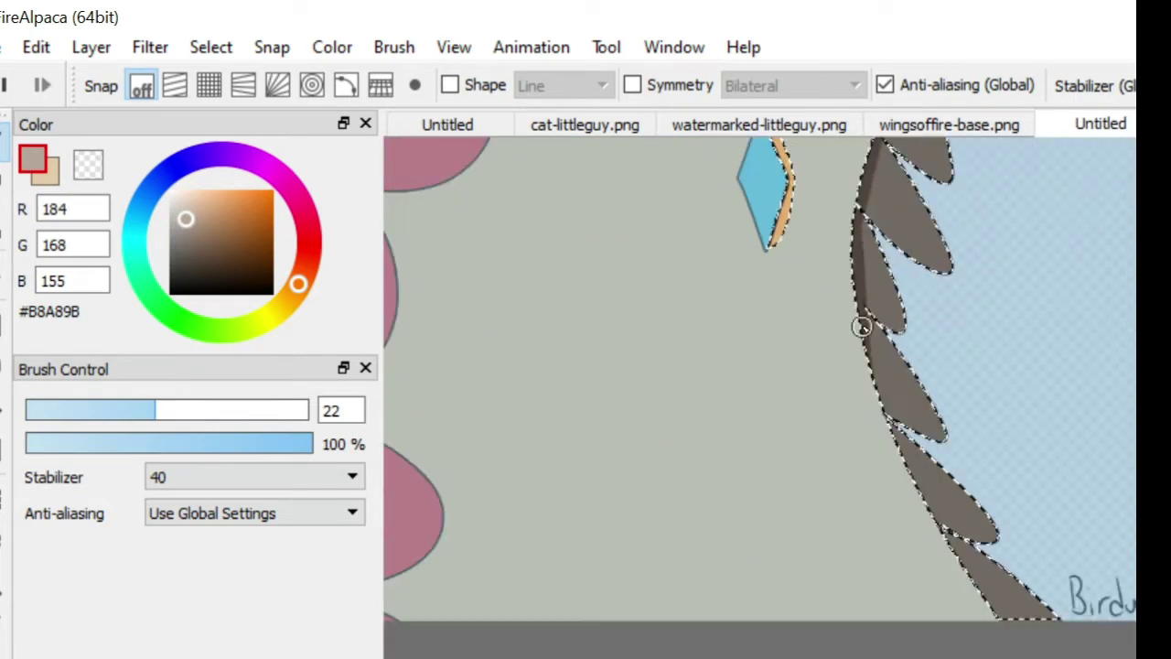
pyautogui.moveTo(943, 531); pyautogui.dragTo(1018, 655)
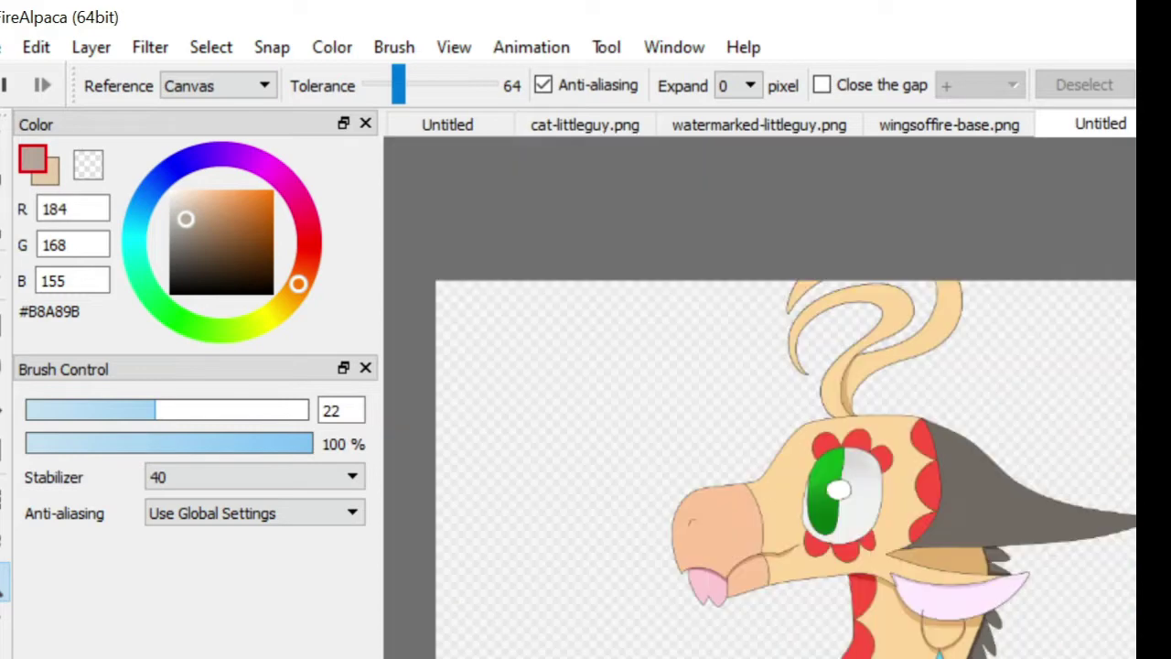
# Select the forked tongue and adjust the brush size and opacity for softening its shadow.
pyautogui.scroll(5, 732, 457)
pyautogui.click(467, 594)
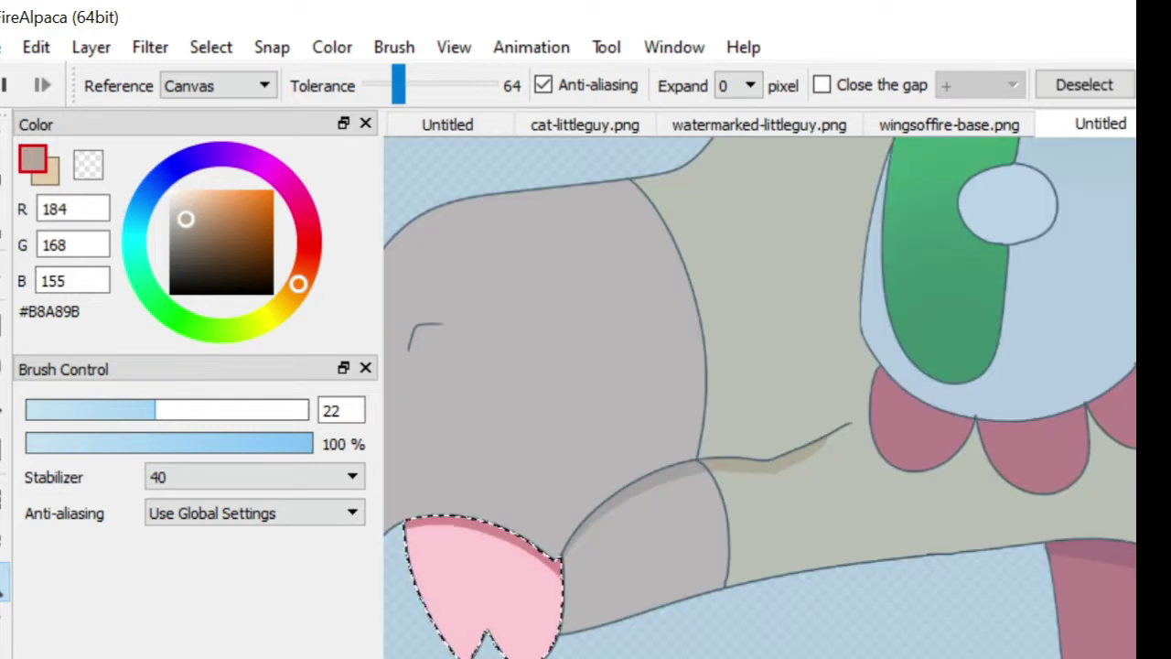
pyautogui.moveTo(311, 444); pyautogui.dragTo(64, 456)
pyautogui.press('b')
pyautogui.moveTo(302, 410); pyautogui.dragTo(217, 413)
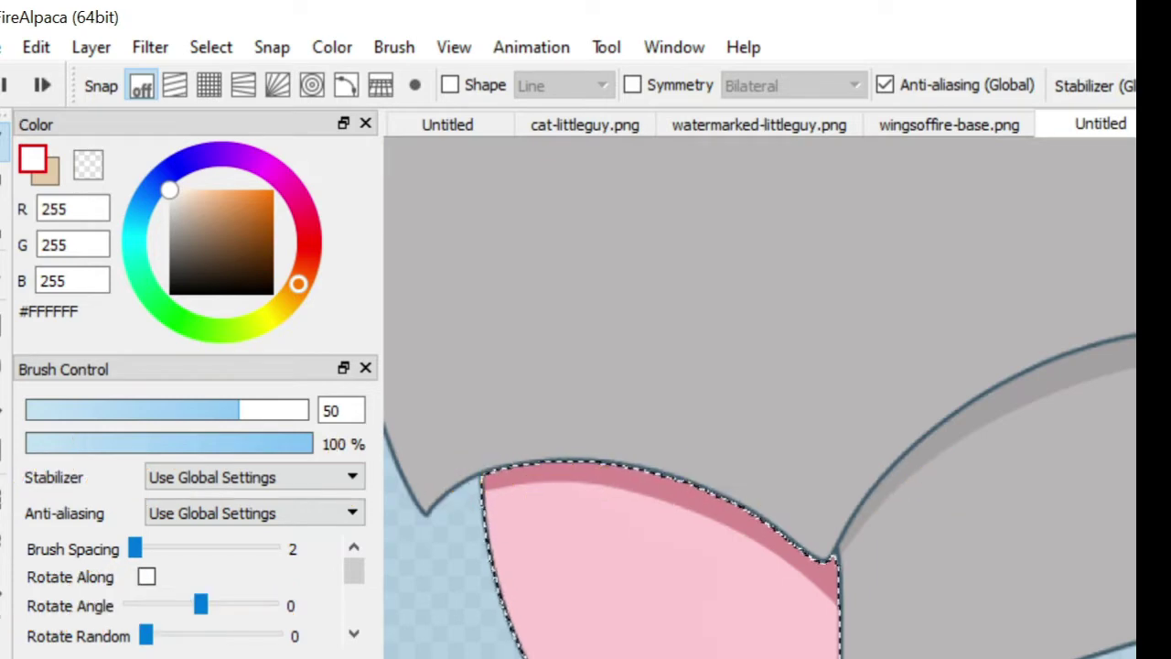
pyautogui.moveTo(307, 411); pyautogui.dragTo(279, 416)
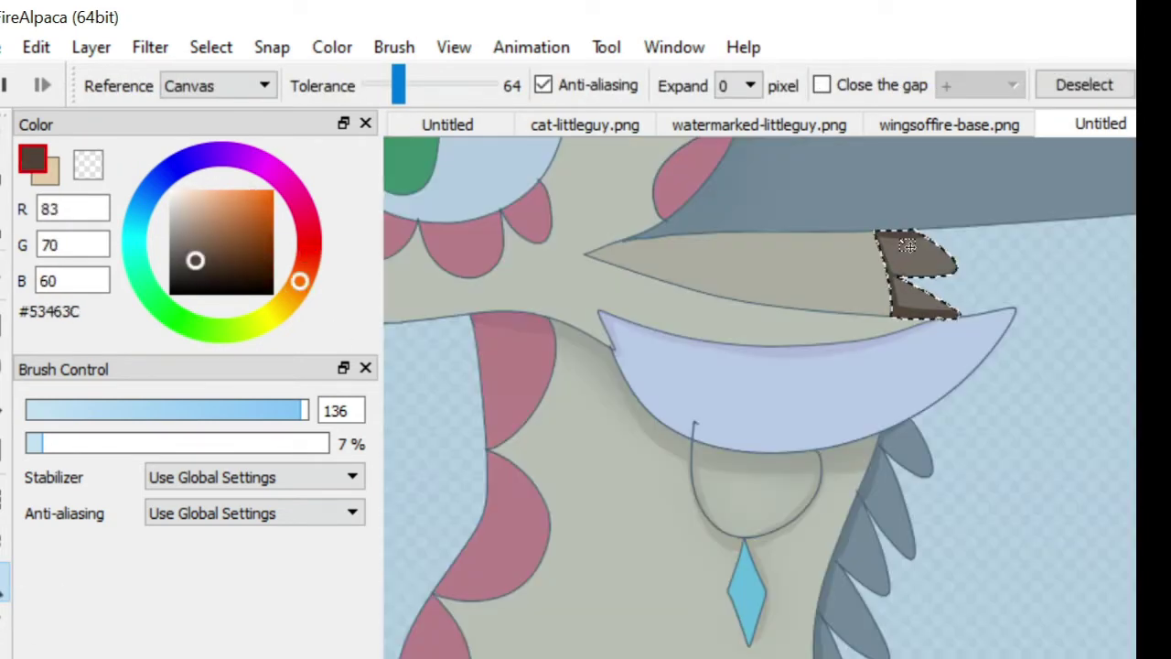
# Soften the shadows on the tufts and neck spikes with dark brown #53463C at 7% brush opacity.
pyautogui.press('b')
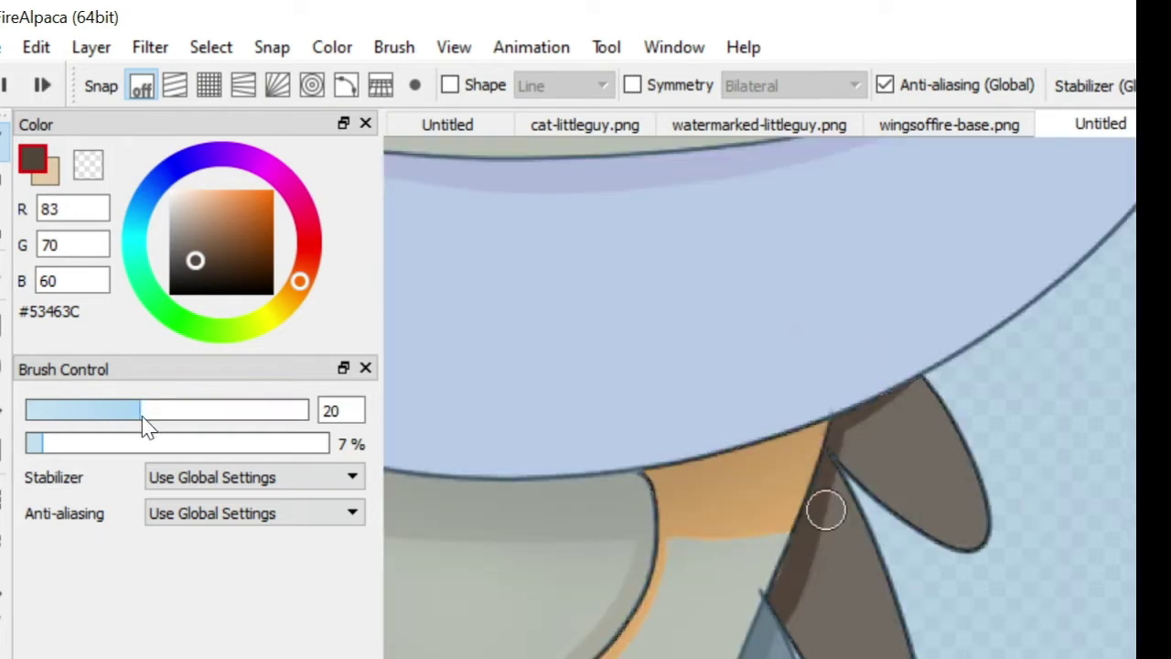
pyautogui.moveTo(824, 504); pyautogui.dragTo(836, 431)
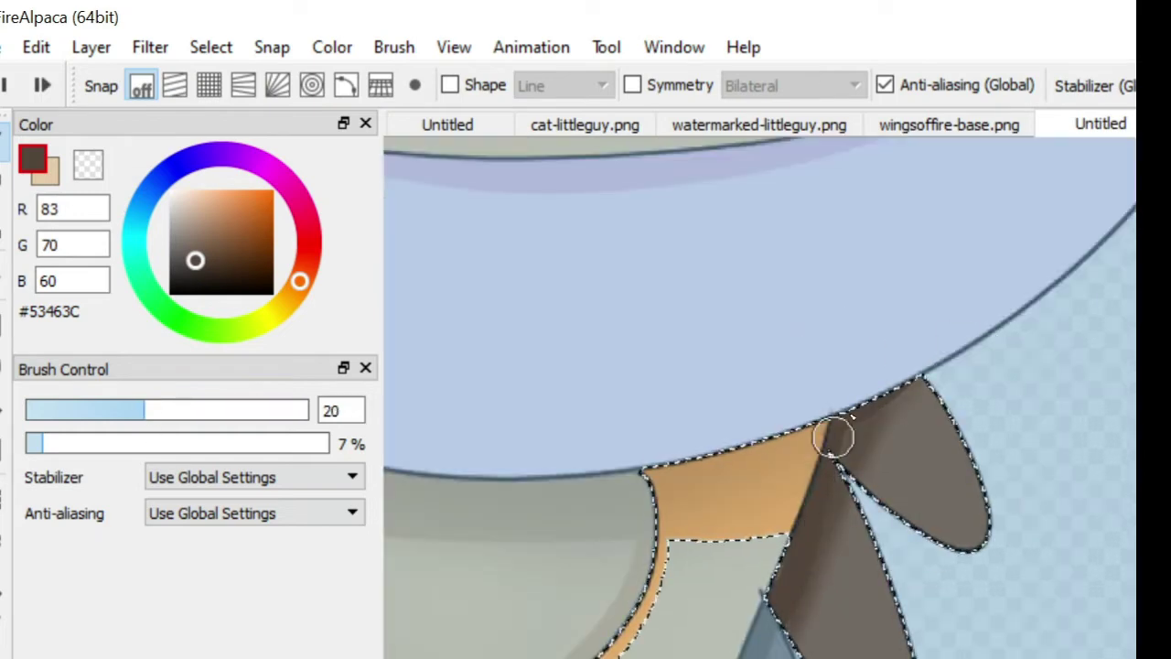
pyautogui.press('w')
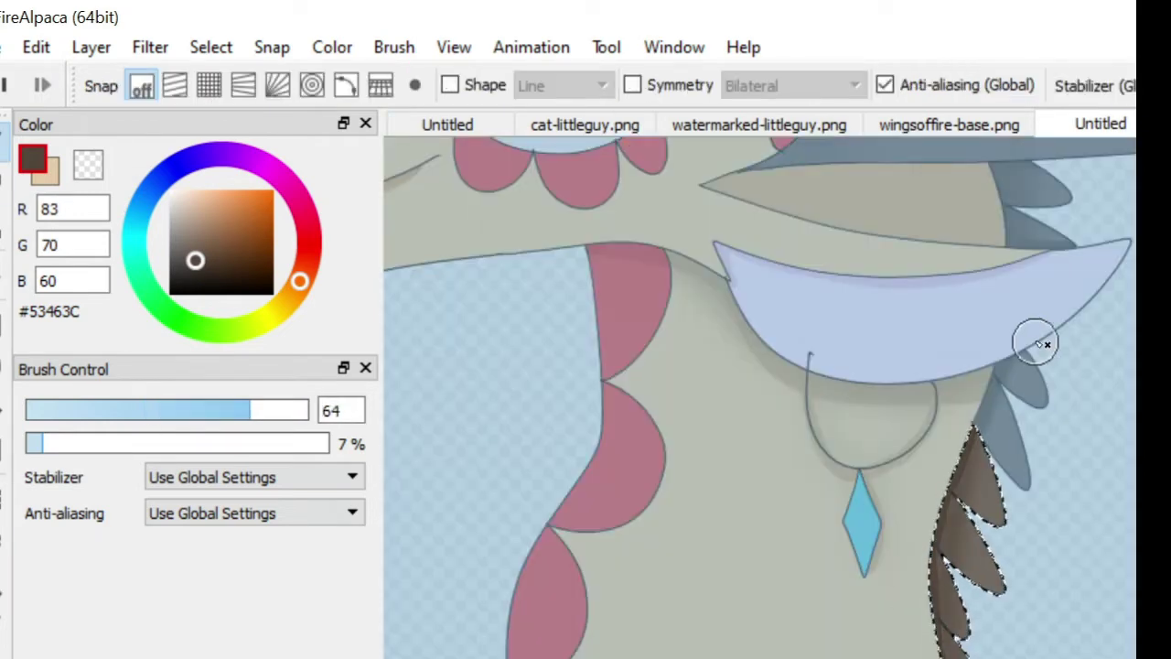
pyautogui.press('w')
# Select the pale ear and shade its edges softly with muted purple #857384 at size 64 and 7% opacity.
pyautogui.click(842, 282)
pyautogui.press('b')
pyautogui.moveTo(1098, 256)
pyautogui.mouseDown()
pyautogui.moveTo(808, 269)
pyautogui.moveTo(861, 286)
pyautogui.mouseUp()
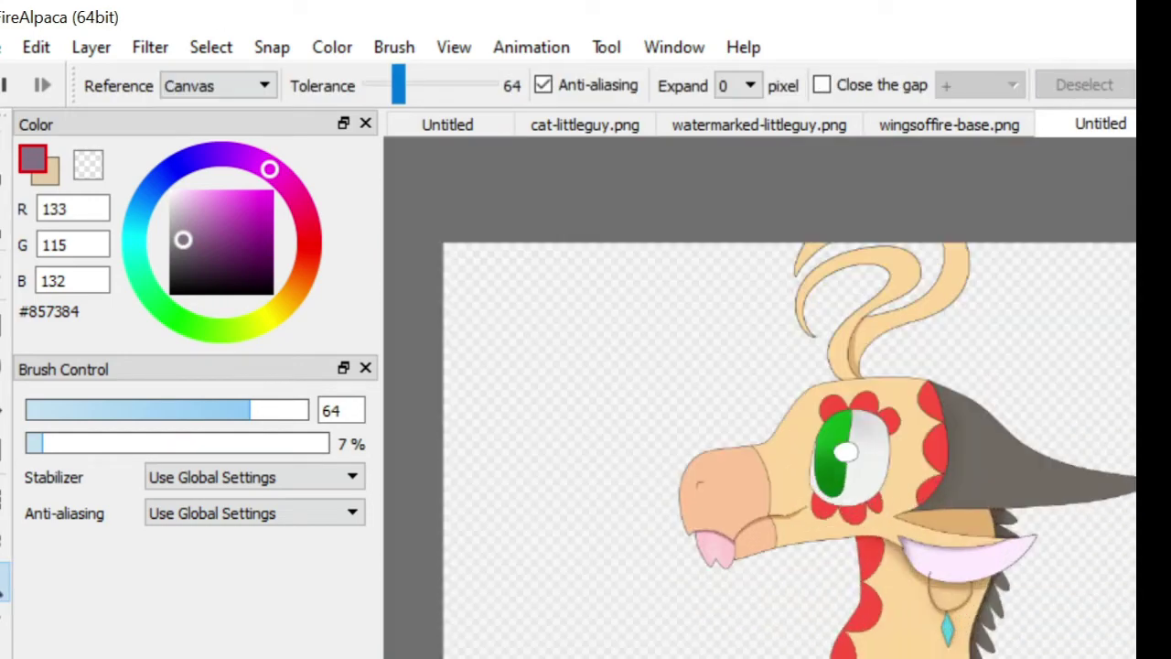
# Select the red throat scallops, brush soft red shading over them at size 64 and 7% opacity, and deselect them.
pyautogui.scroll(5, 732, 568)
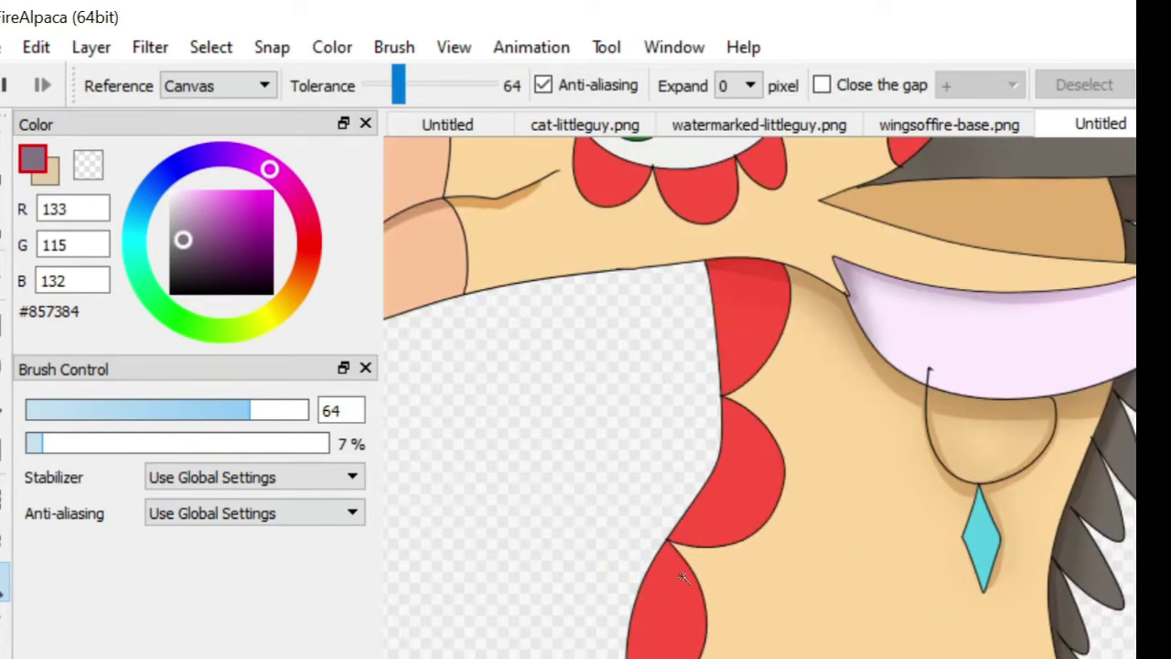
pyautogui.click(745, 302)
pyautogui.keyDown('alt'); pyautogui.click(744, 302); pyautogui.keyUp('alt')
pyautogui.press('b')
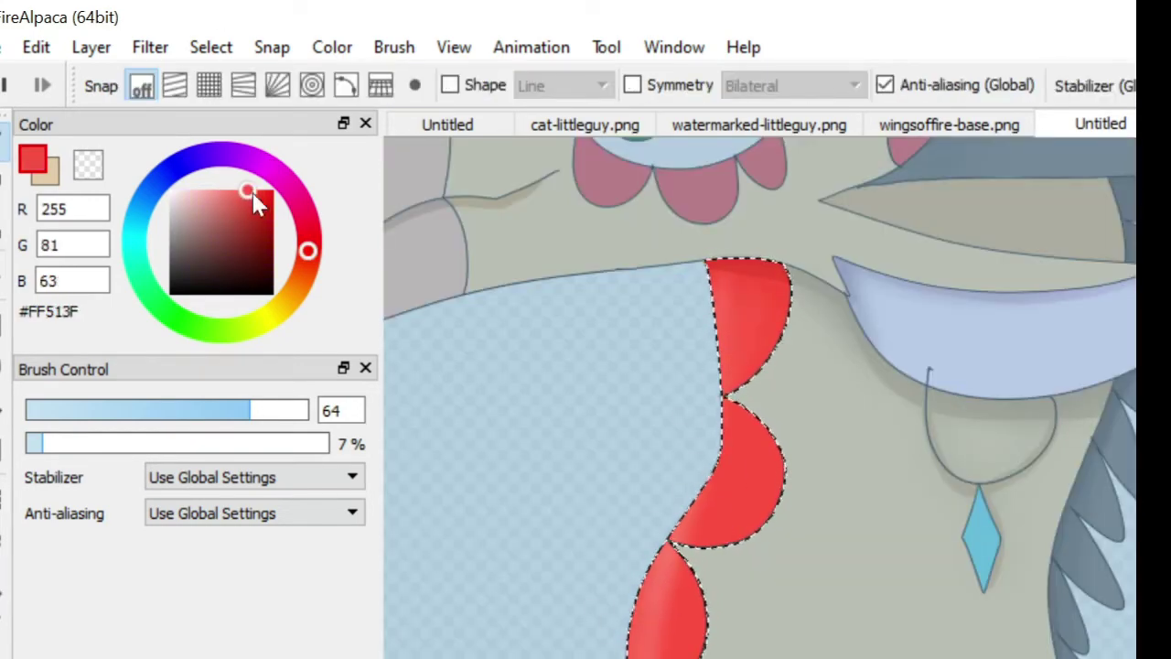
pyautogui.click(258, 200)
pyautogui.moveTo(778, 421)
pyautogui.mouseDown()
pyautogui.moveTo(767, 339)
pyautogui.moveTo(748, 459)
pyautogui.moveTo(708, 415)
pyautogui.moveTo(698, 601)
pyautogui.mouseUp()
pyautogui.hotkey('ctrl', 'd')
pyautogui.press('w')
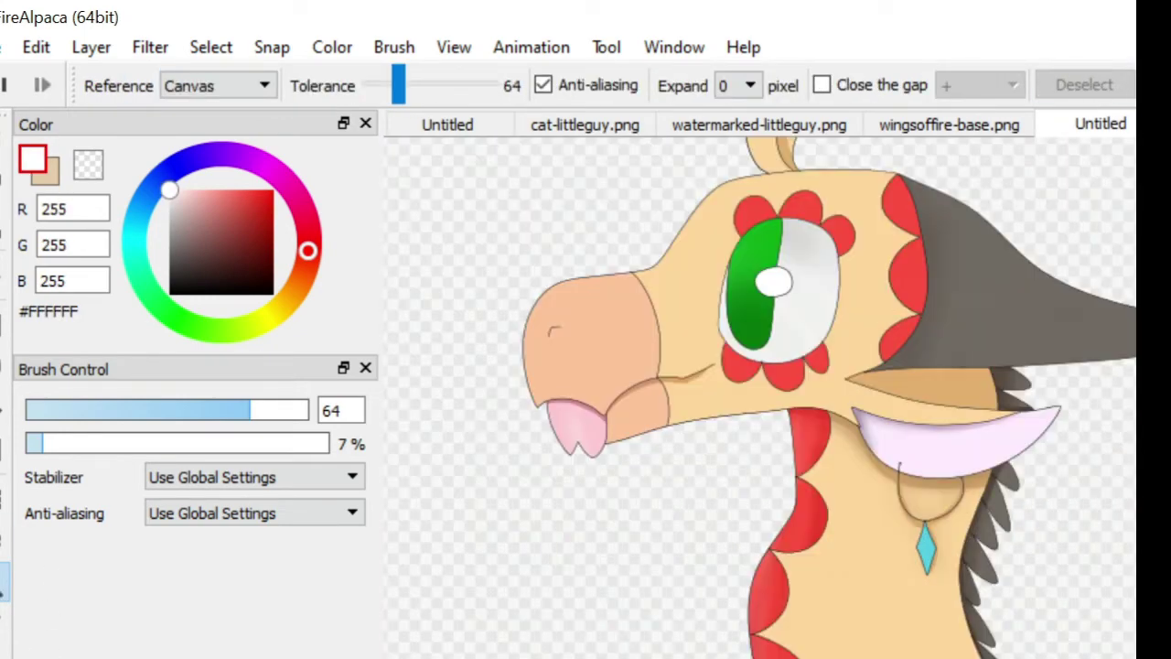
# Fill the background with muted grey-green #97A798.
pyautogui.hotkey('ctrl', '-')
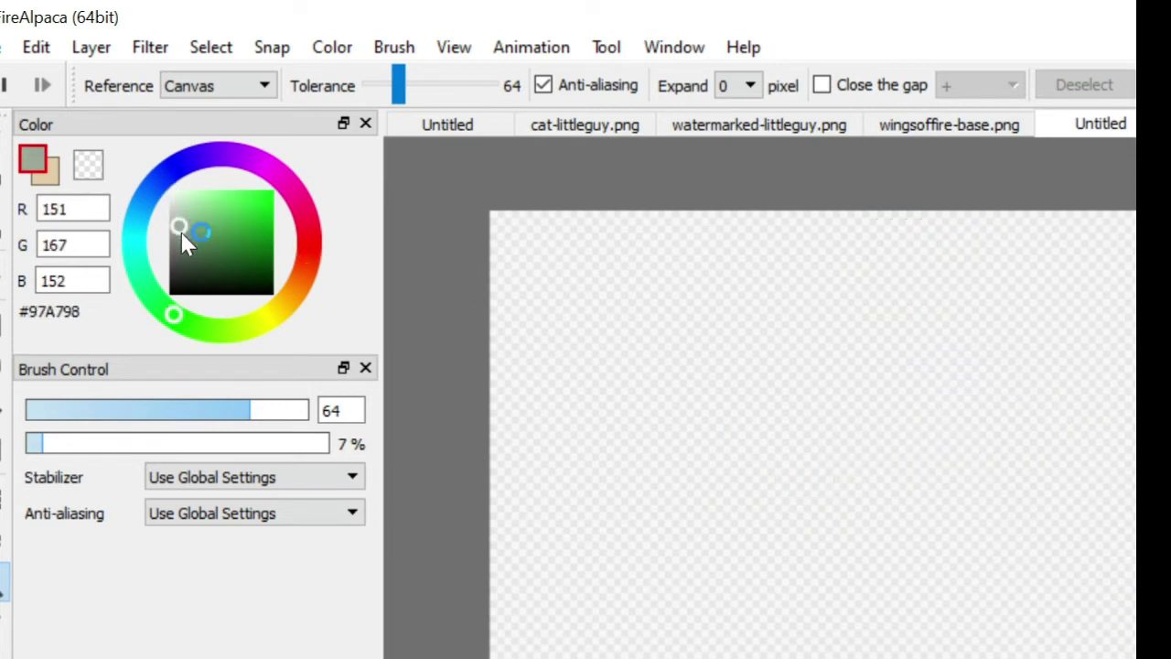
pyautogui.click(611, 460)
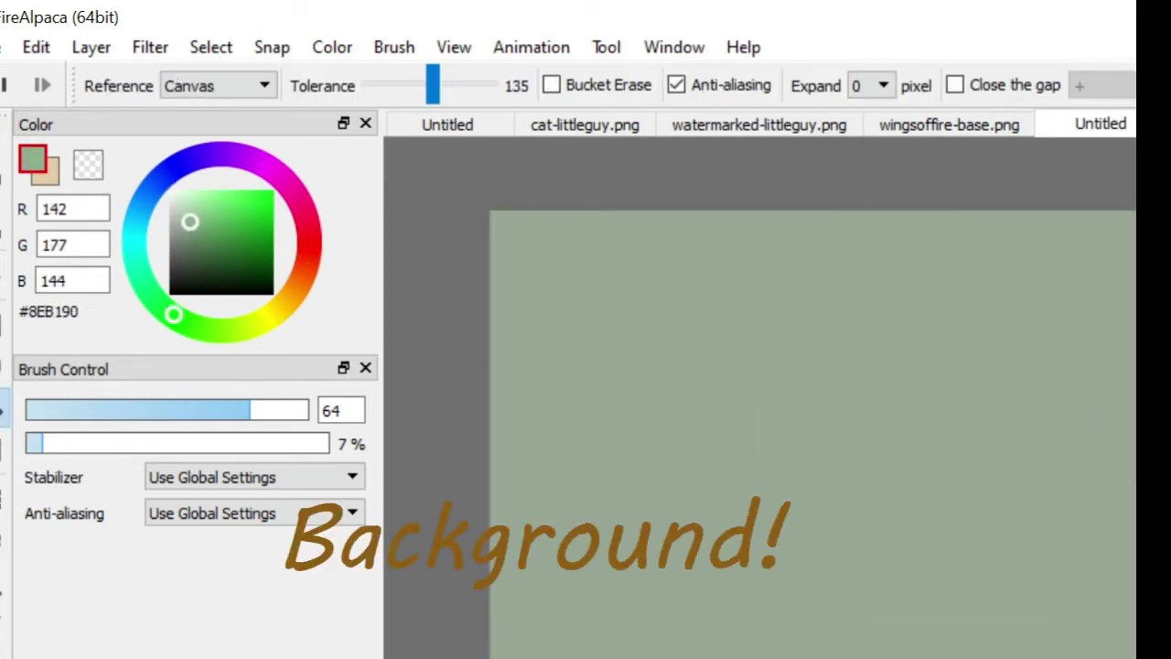
pyautogui.hotkey('ctrl', '-')
# Paint crossing vertical and horizontal stripes near the canvas edges in green #68966B at brush size 68.
pyautogui.press('b')
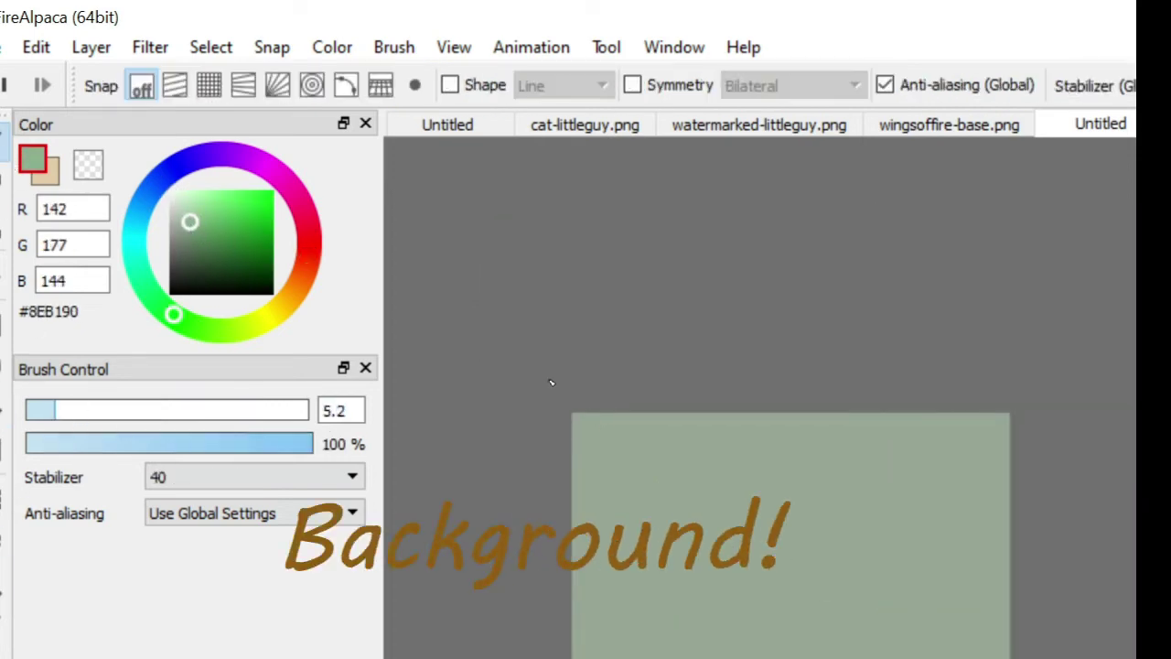
pyautogui.moveTo(604, 655); pyautogui.dragTo(1039, 640)
pyautogui.moveTo(561, 427); pyautogui.dragTo(572, 408)
pyautogui.scroll(2, 572, 408)
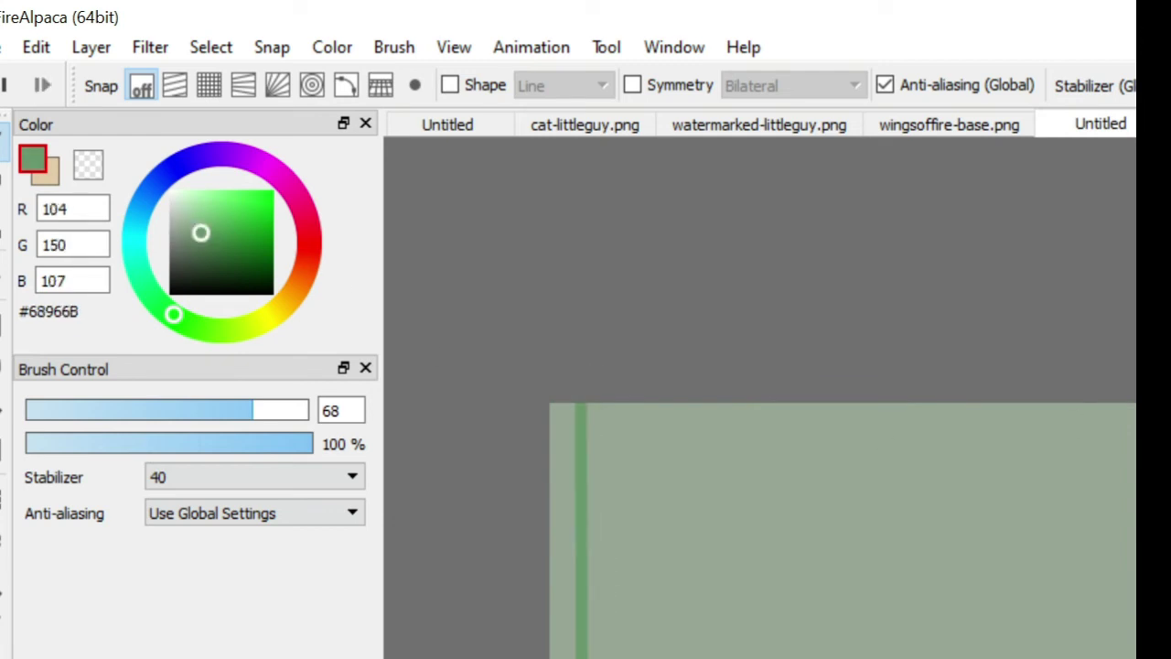
pyautogui.moveTo(533, 449); pyautogui.dragTo(534, 449)
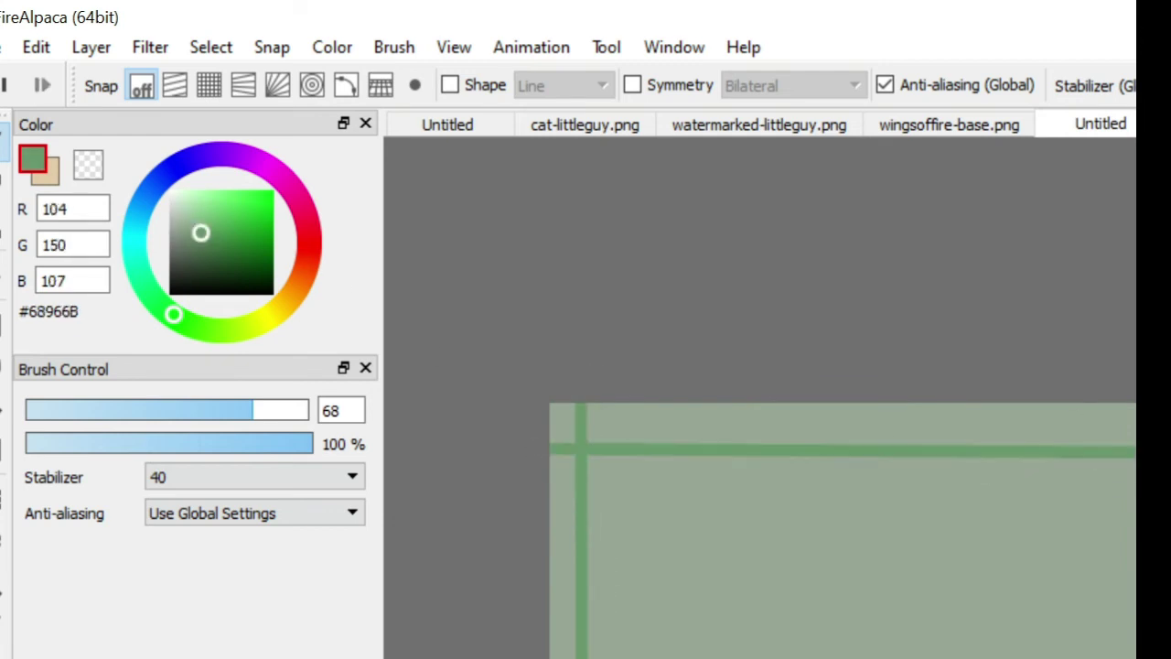
pyautogui.press('e')
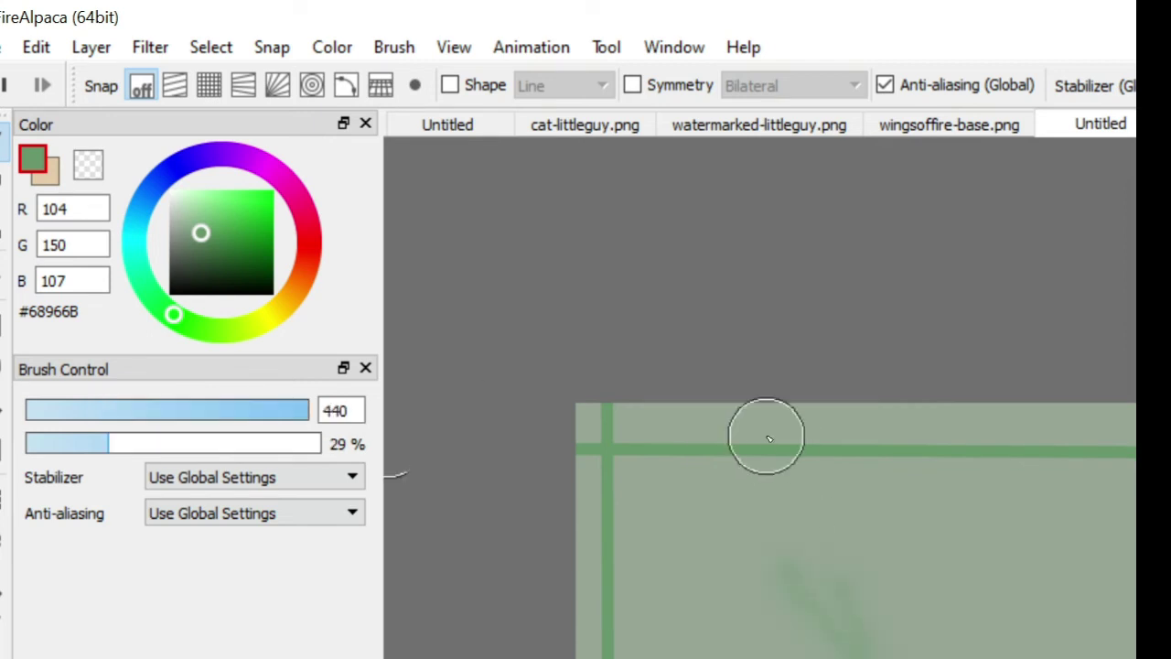
pyautogui.moveTo(1126, 425)
pyautogui.mouseDown()
pyautogui.moveTo(673, 426)
pyautogui.moveTo(705, 628)
pyautogui.mouseUp()
pyautogui.scroll(-2, 672, 427)
pyautogui.hotkey('ctrl', 'z')
pyautogui.press('b')
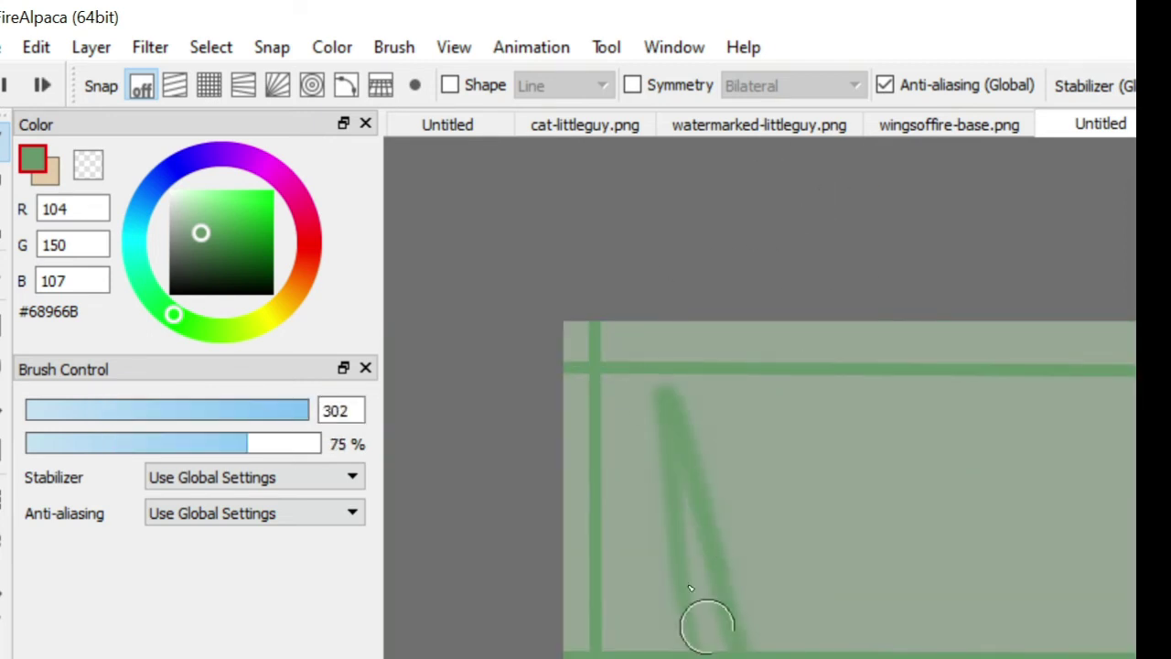
pyautogui.scroll(3, 706, 627)
pyautogui.scroll(-3, 706, 628)
pyautogui.hotkey('ctrl', 'z')
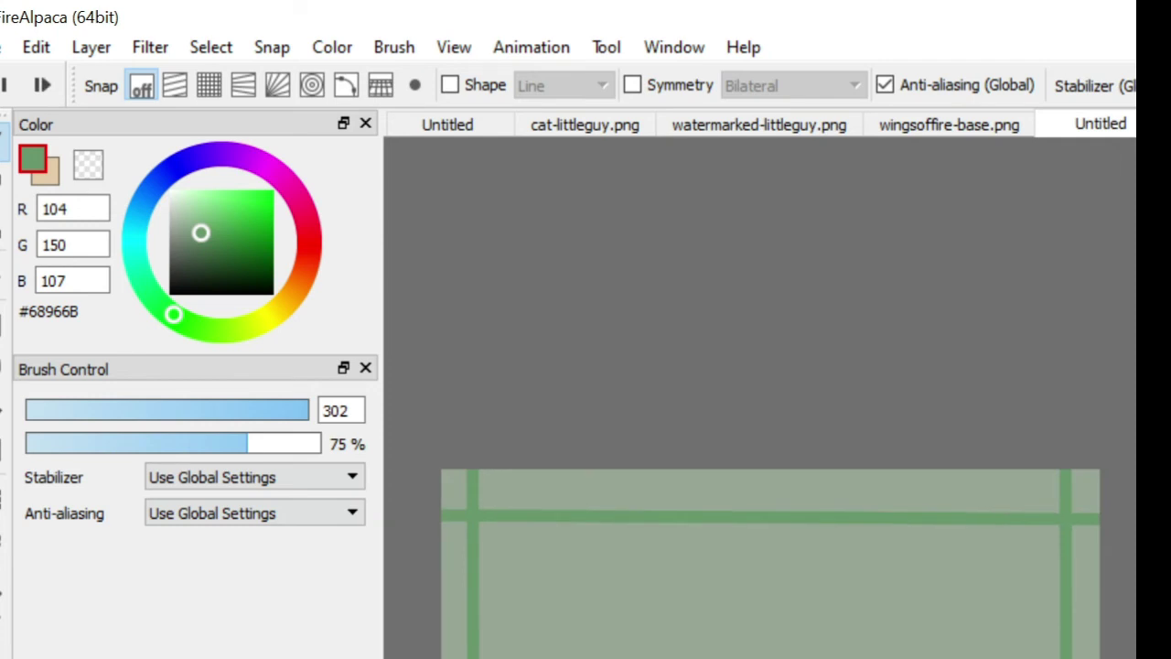
# Choose a scatter brush at size 132 and 100% opacity, and hide the side panels to view the character on the background.
pyautogui.press('b')
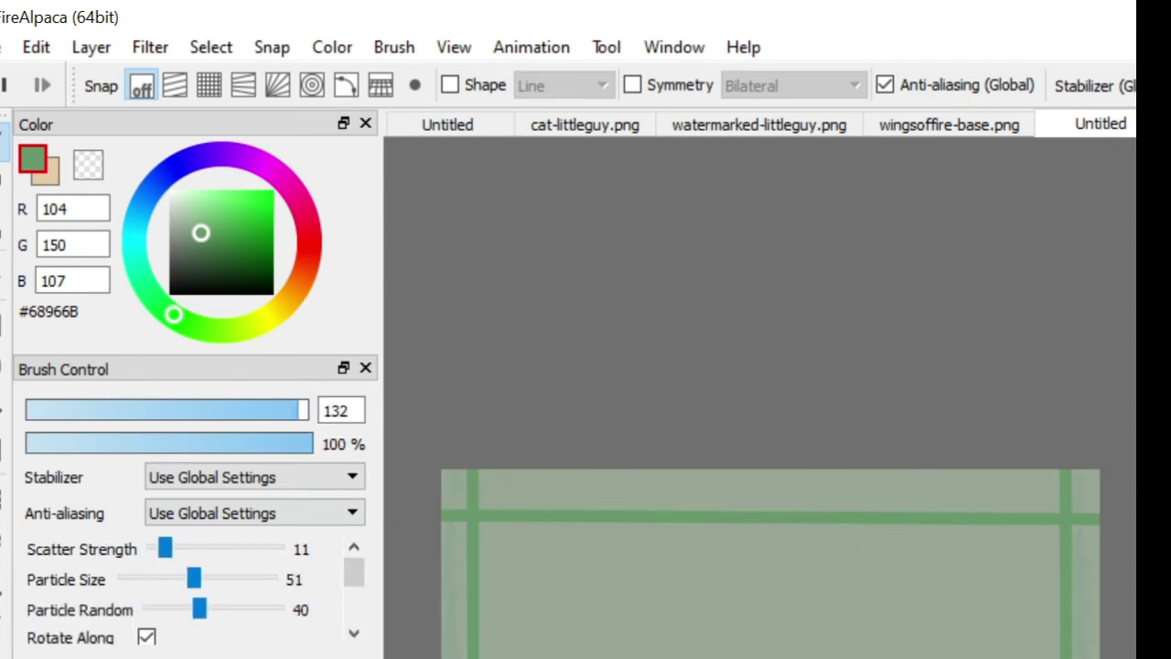
pyautogui.scroll(3, 719, 567)
pyautogui.press('Tab')
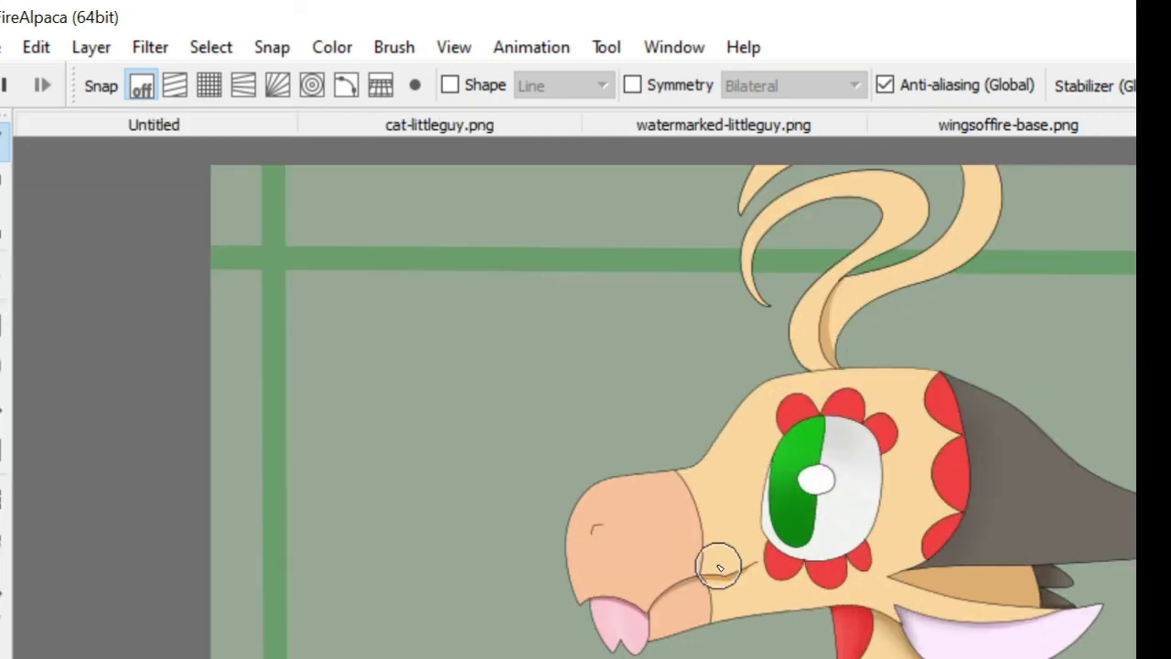